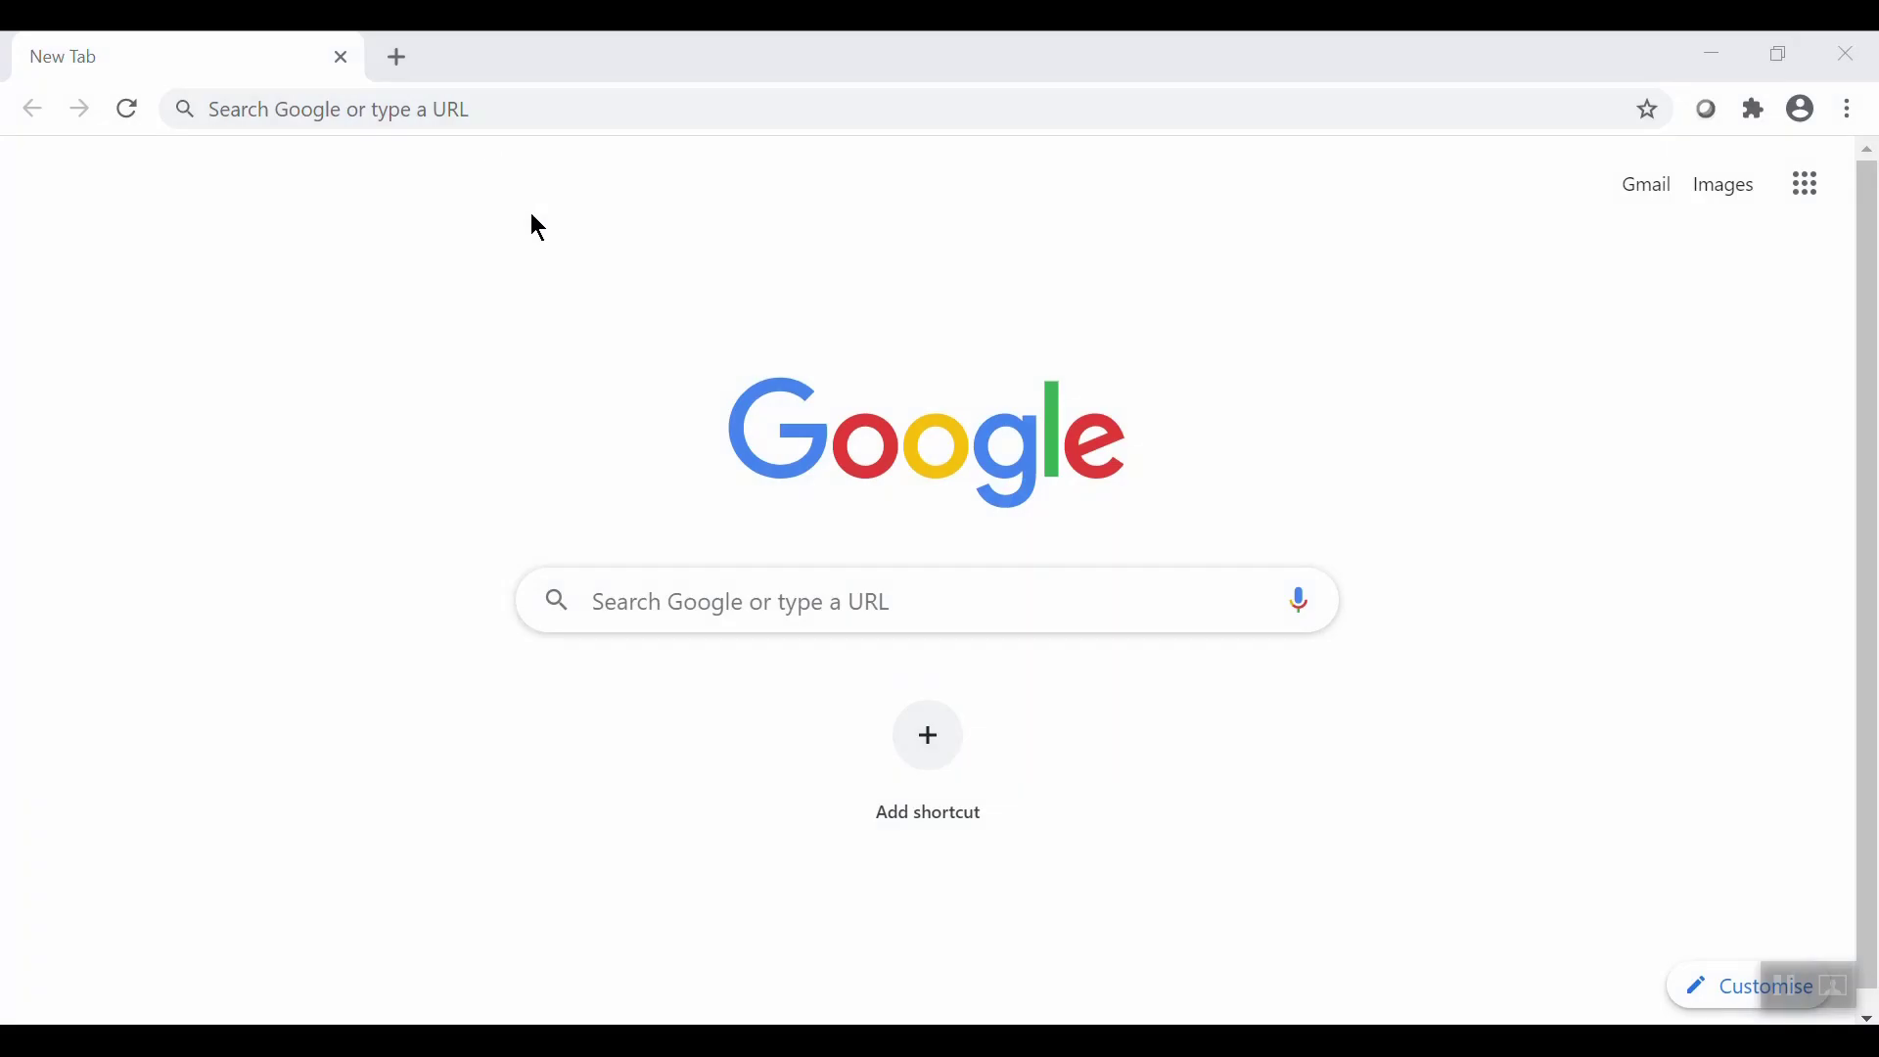
Load activemississauga.ca and open the My Account start page in a new tab.
left_click(482, 110)
type("activemississauga.ca")
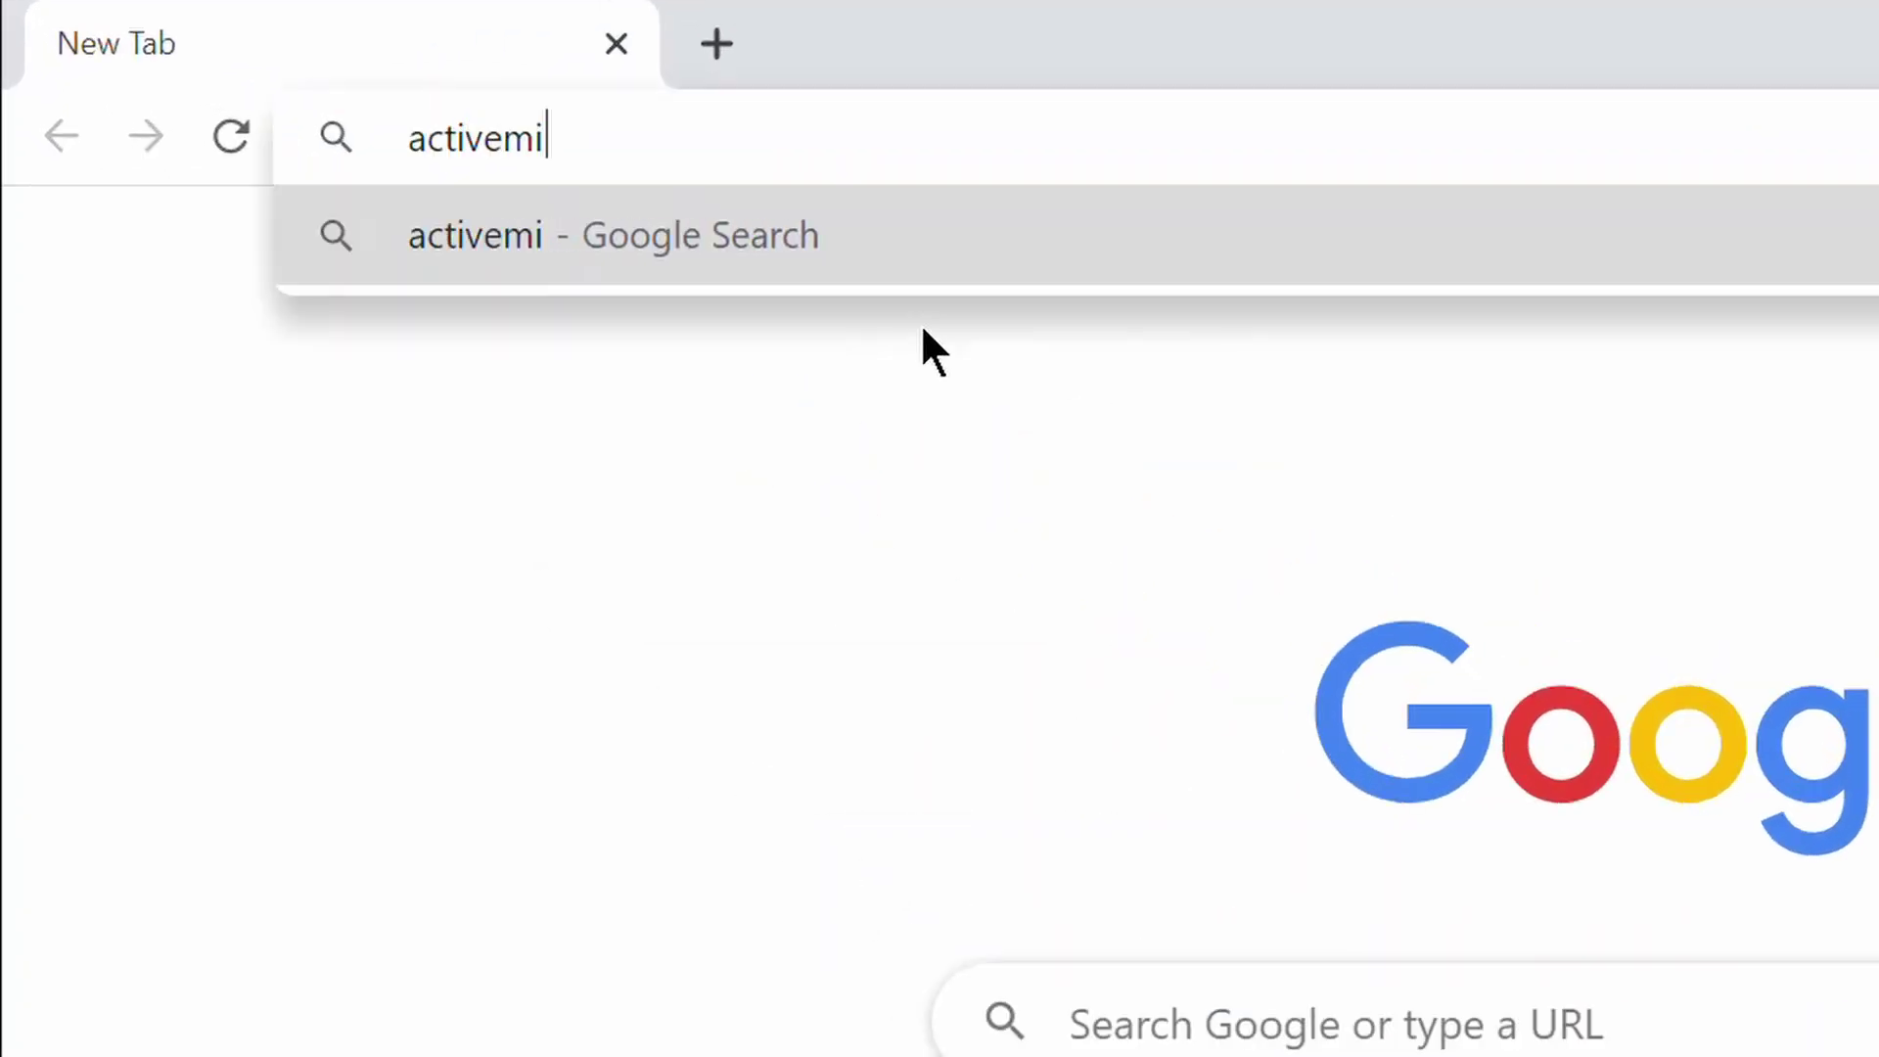
key("Return")
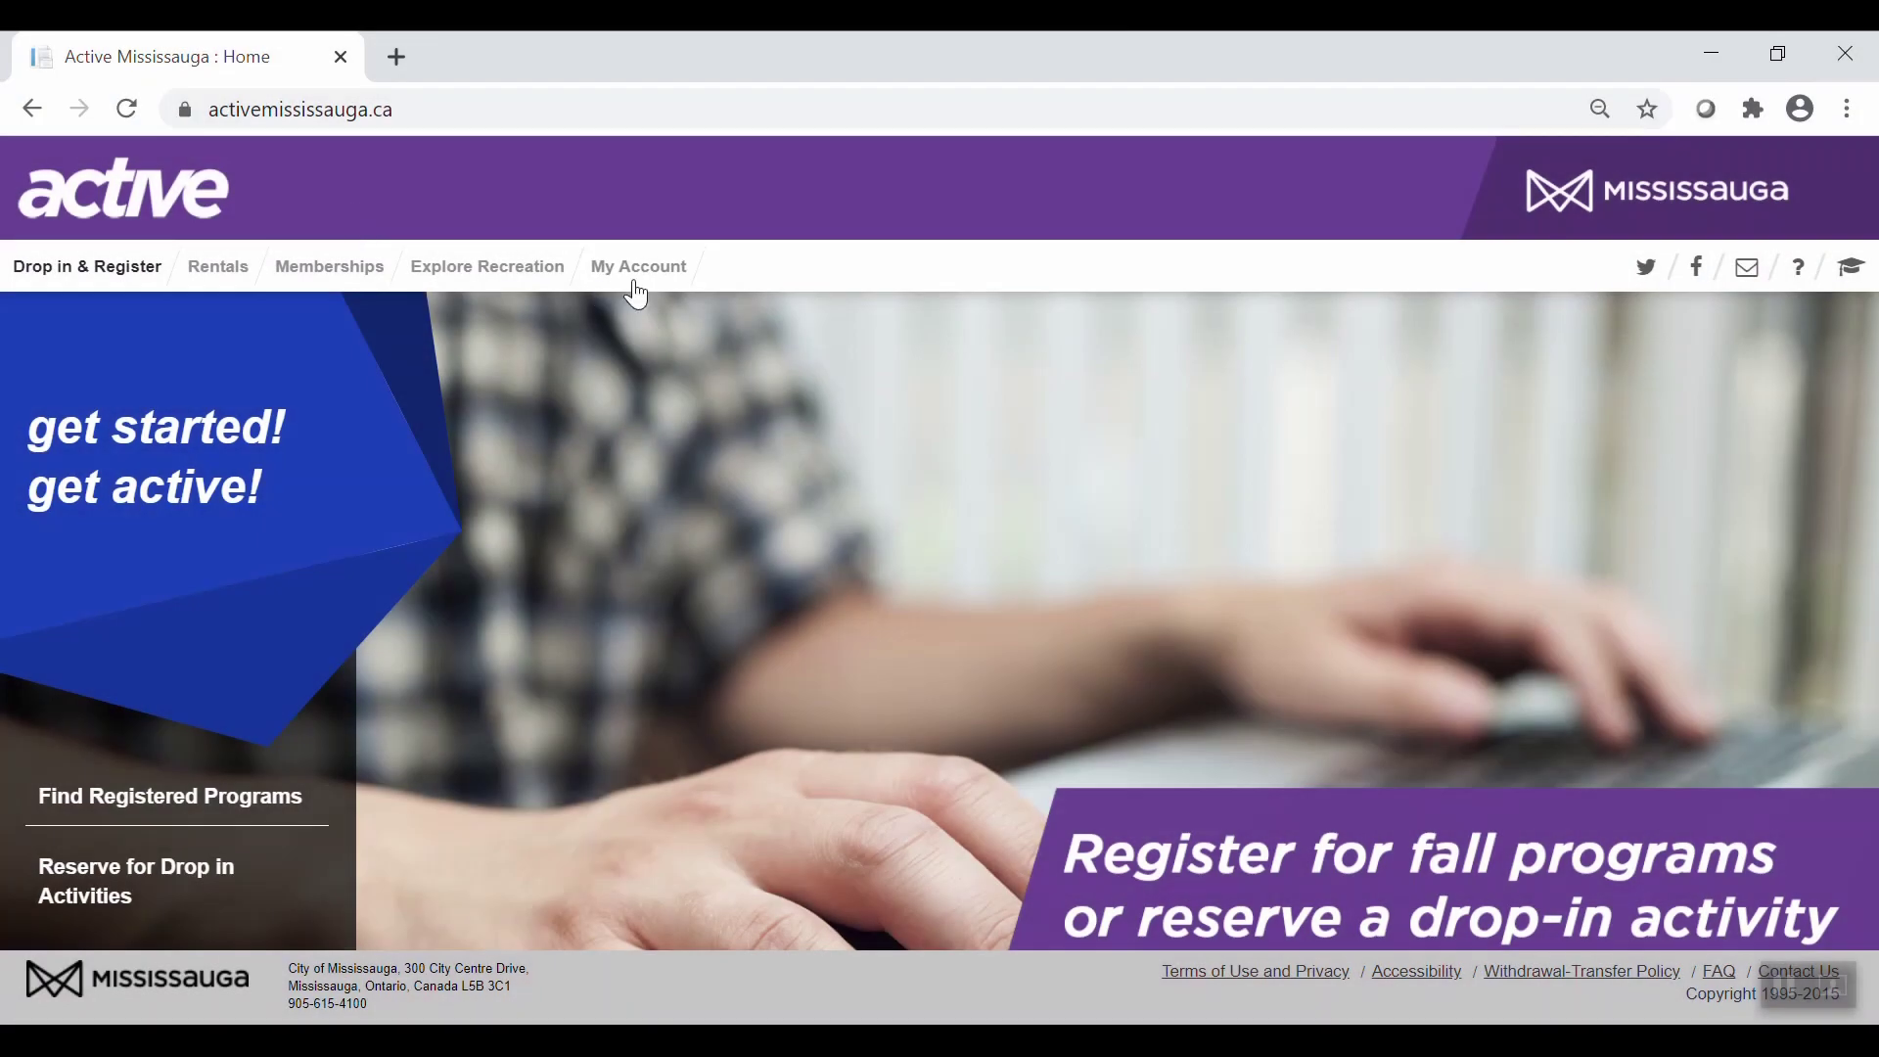
left_click(643, 293)
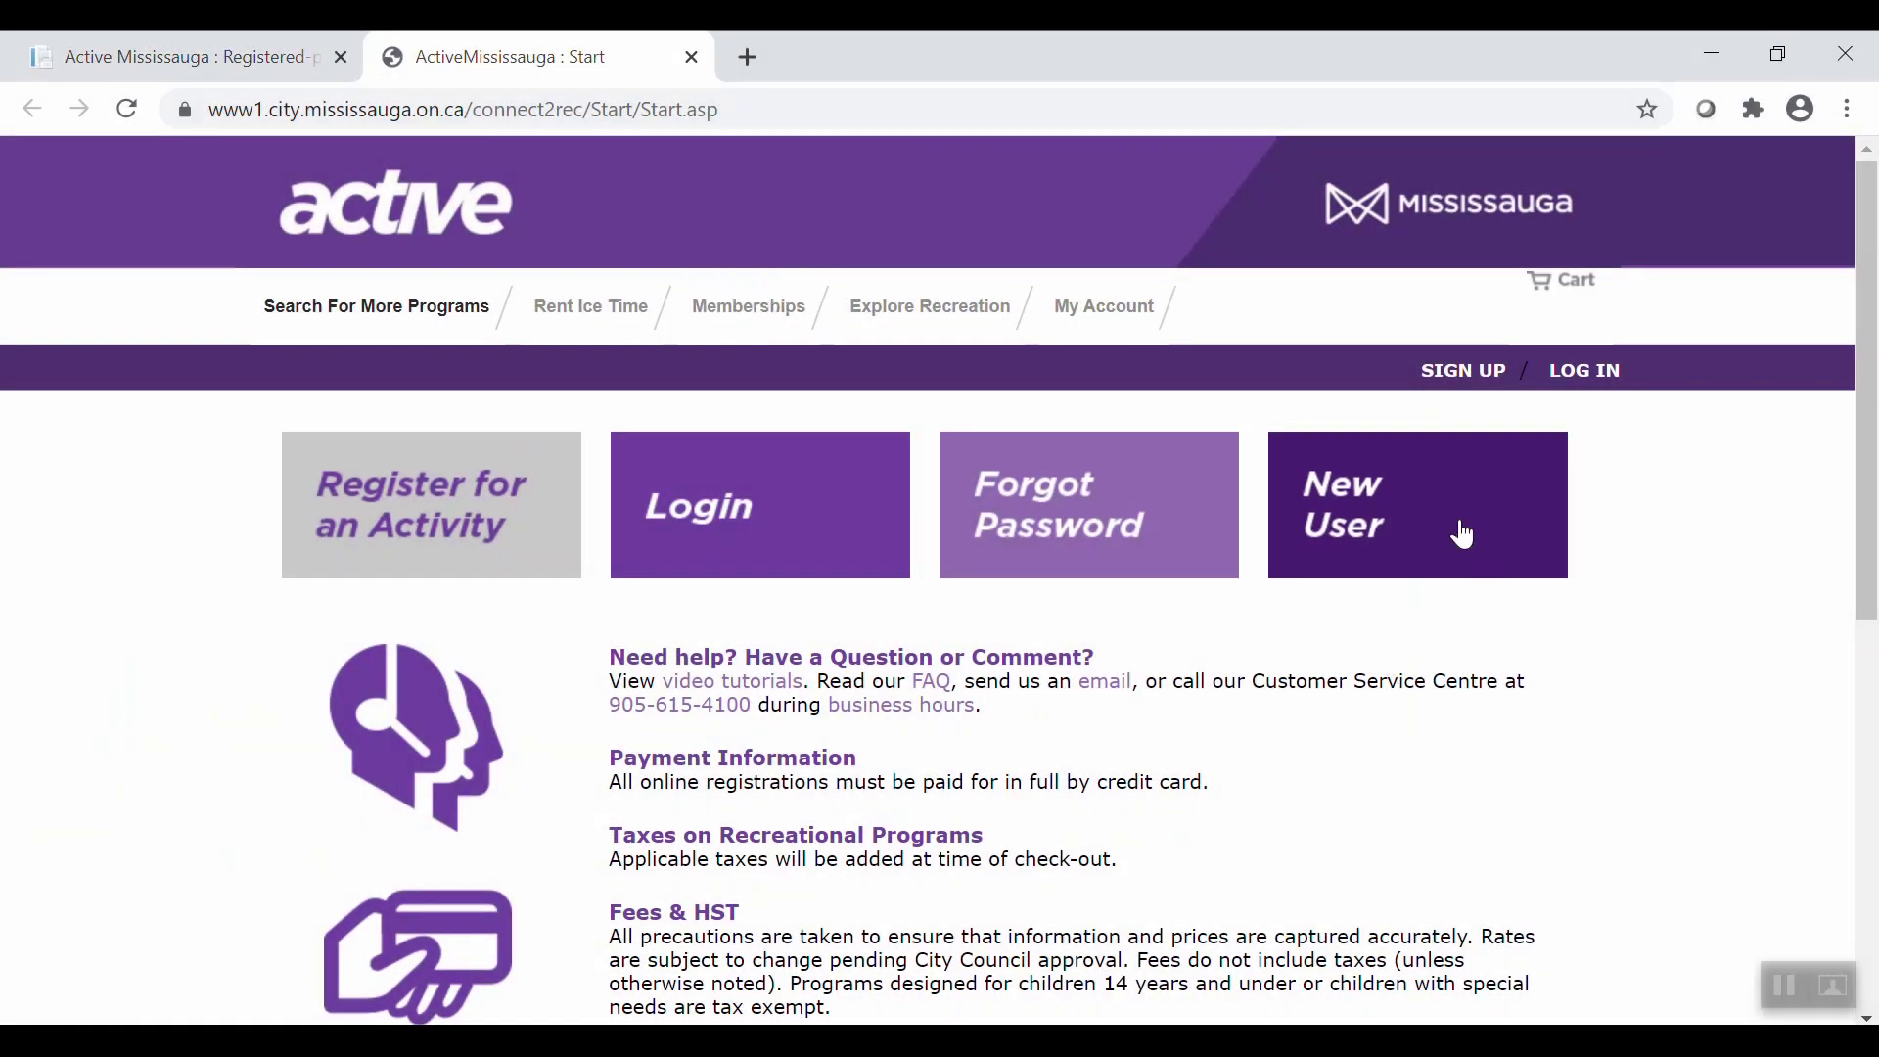
Start a new user account with the main contact's name, female gender, birth date and autofilled contact details.
left_click(1468, 533)
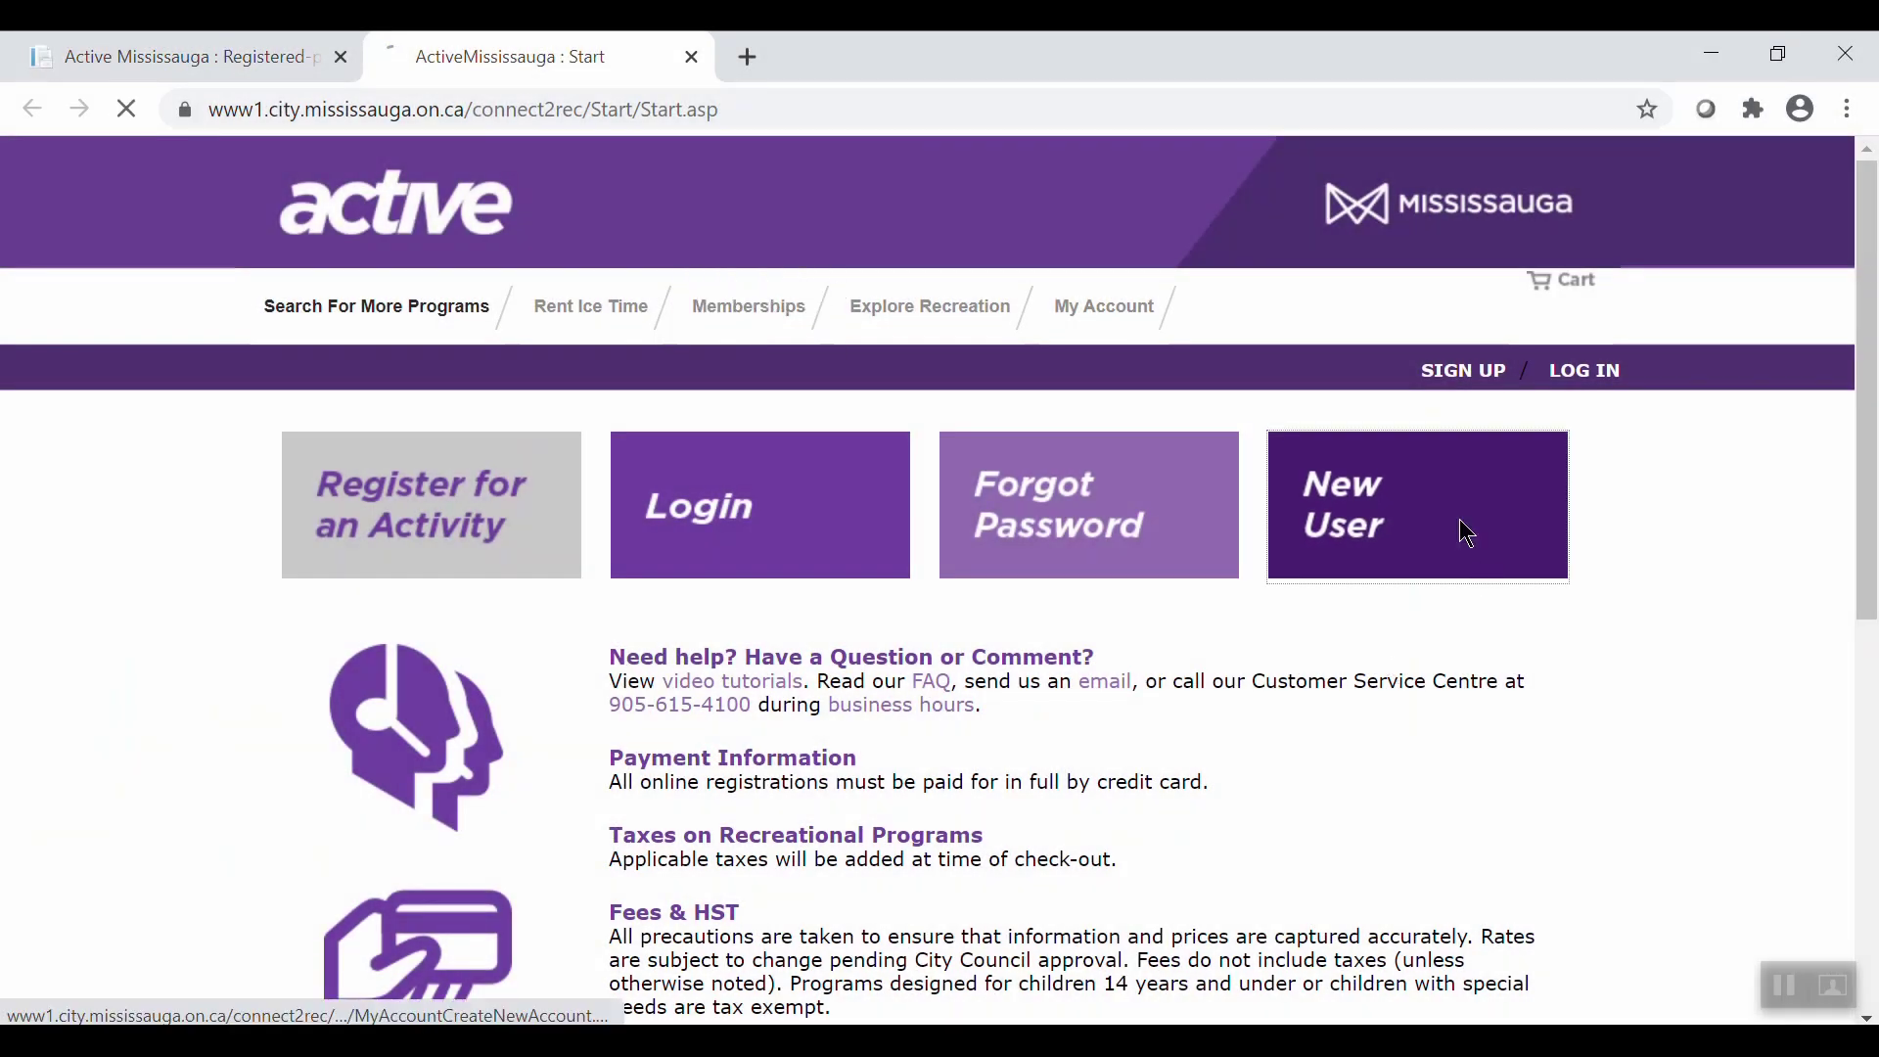
left_click(365, 517)
key("Tab")
key("Tab")
key("f")
key("Tab")
key("1")
key("Return")
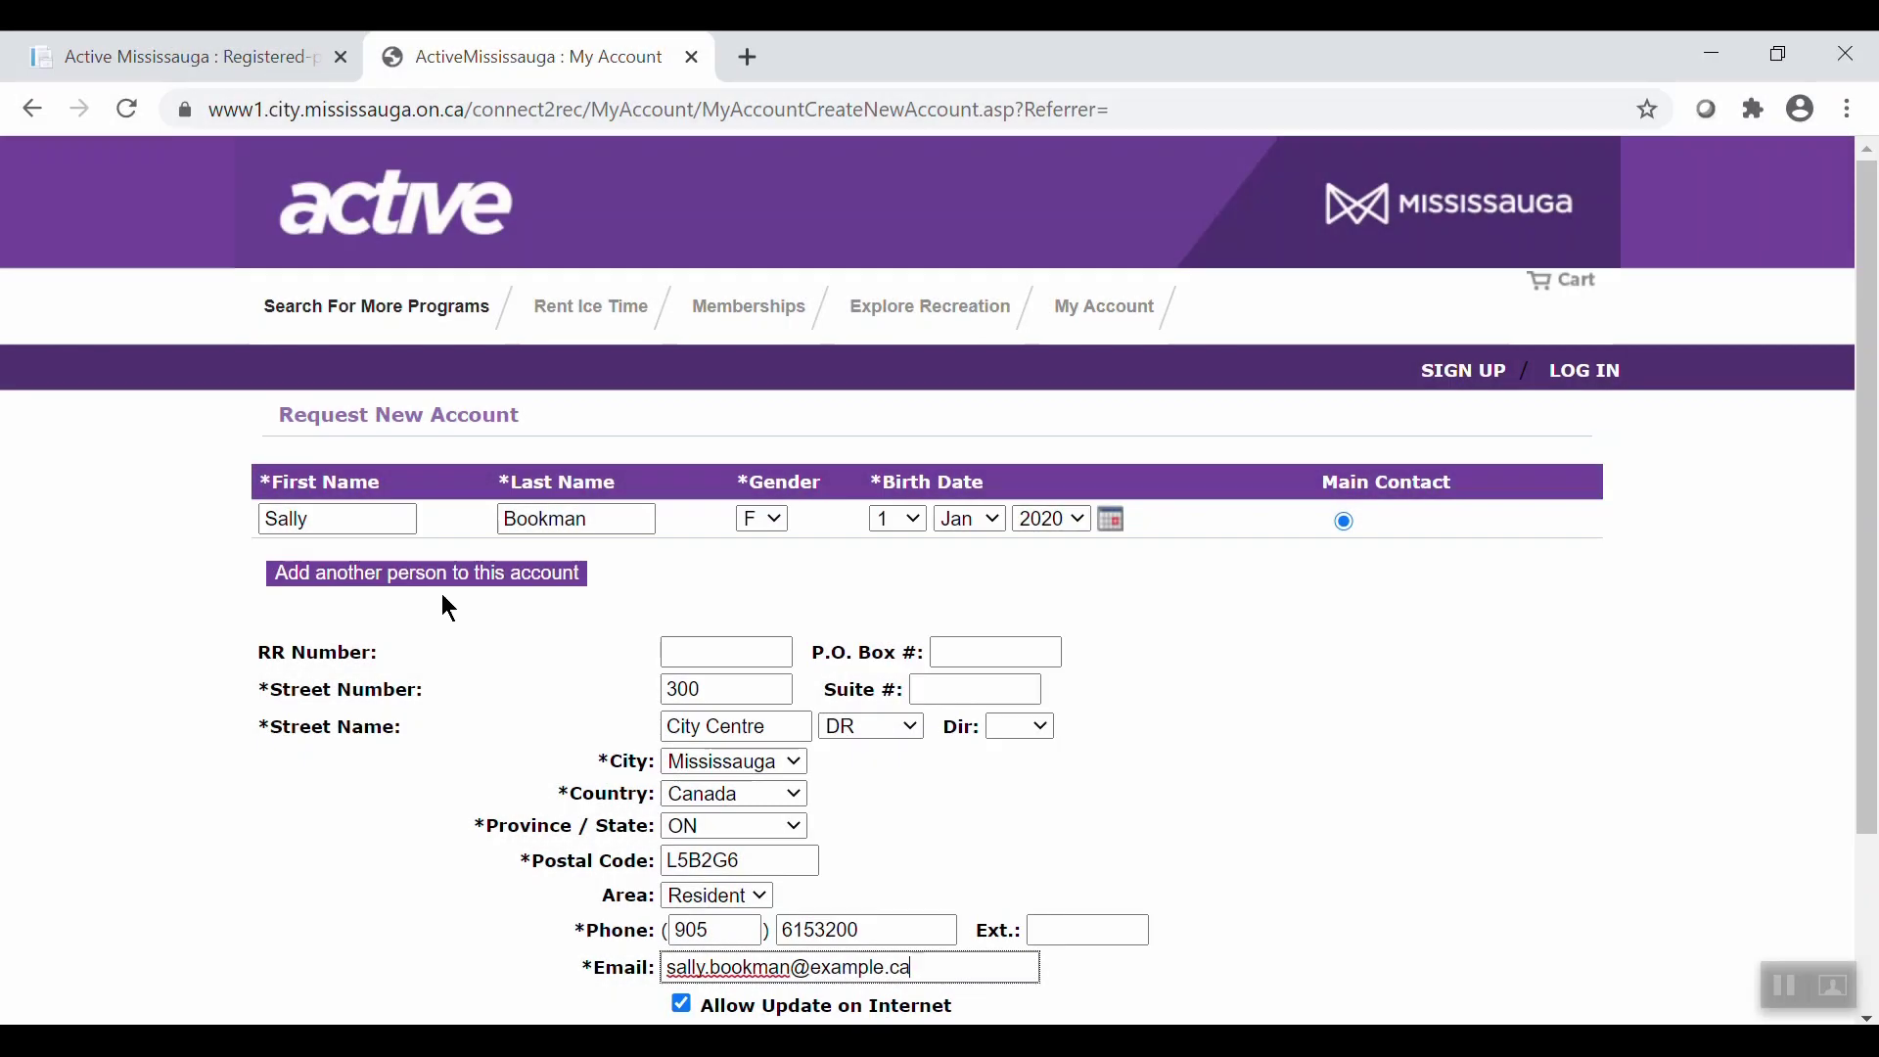
Add a second person to the account and submit the form with Create New.
left_click(442, 577)
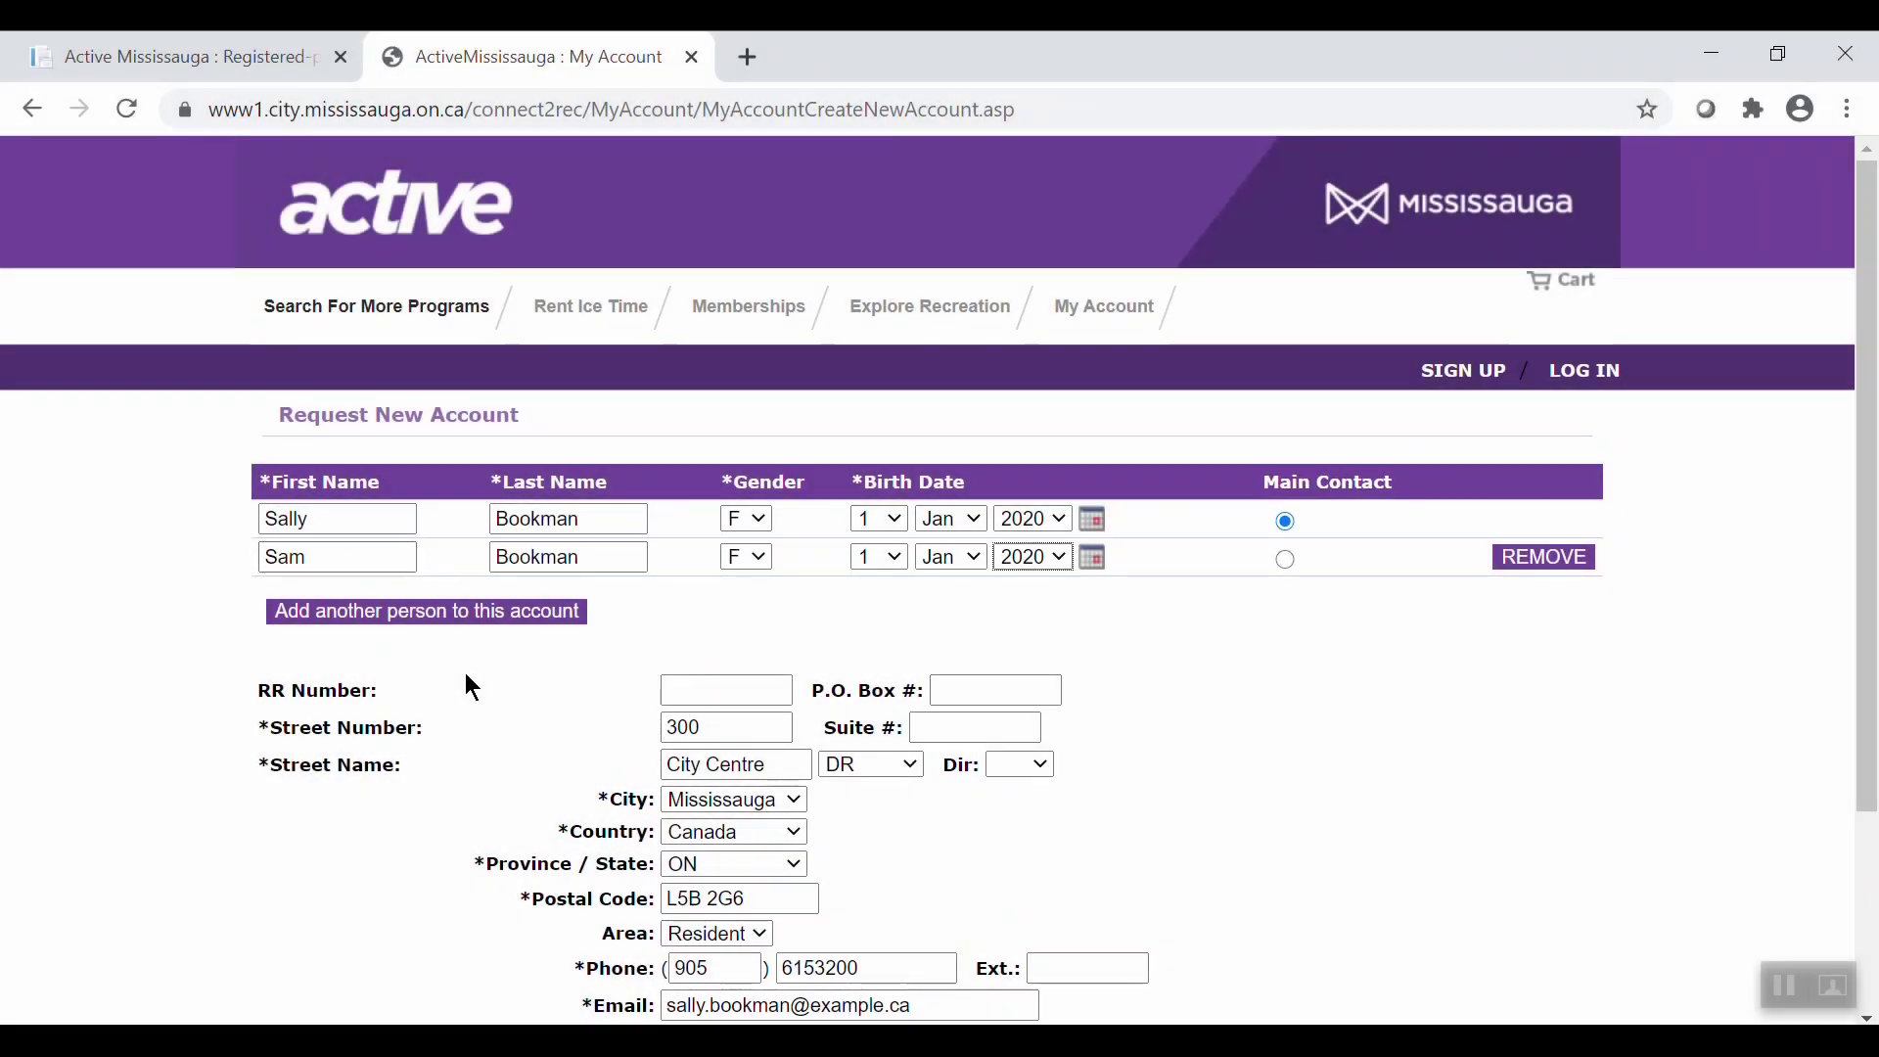
scroll(939, 587, "down", 3)
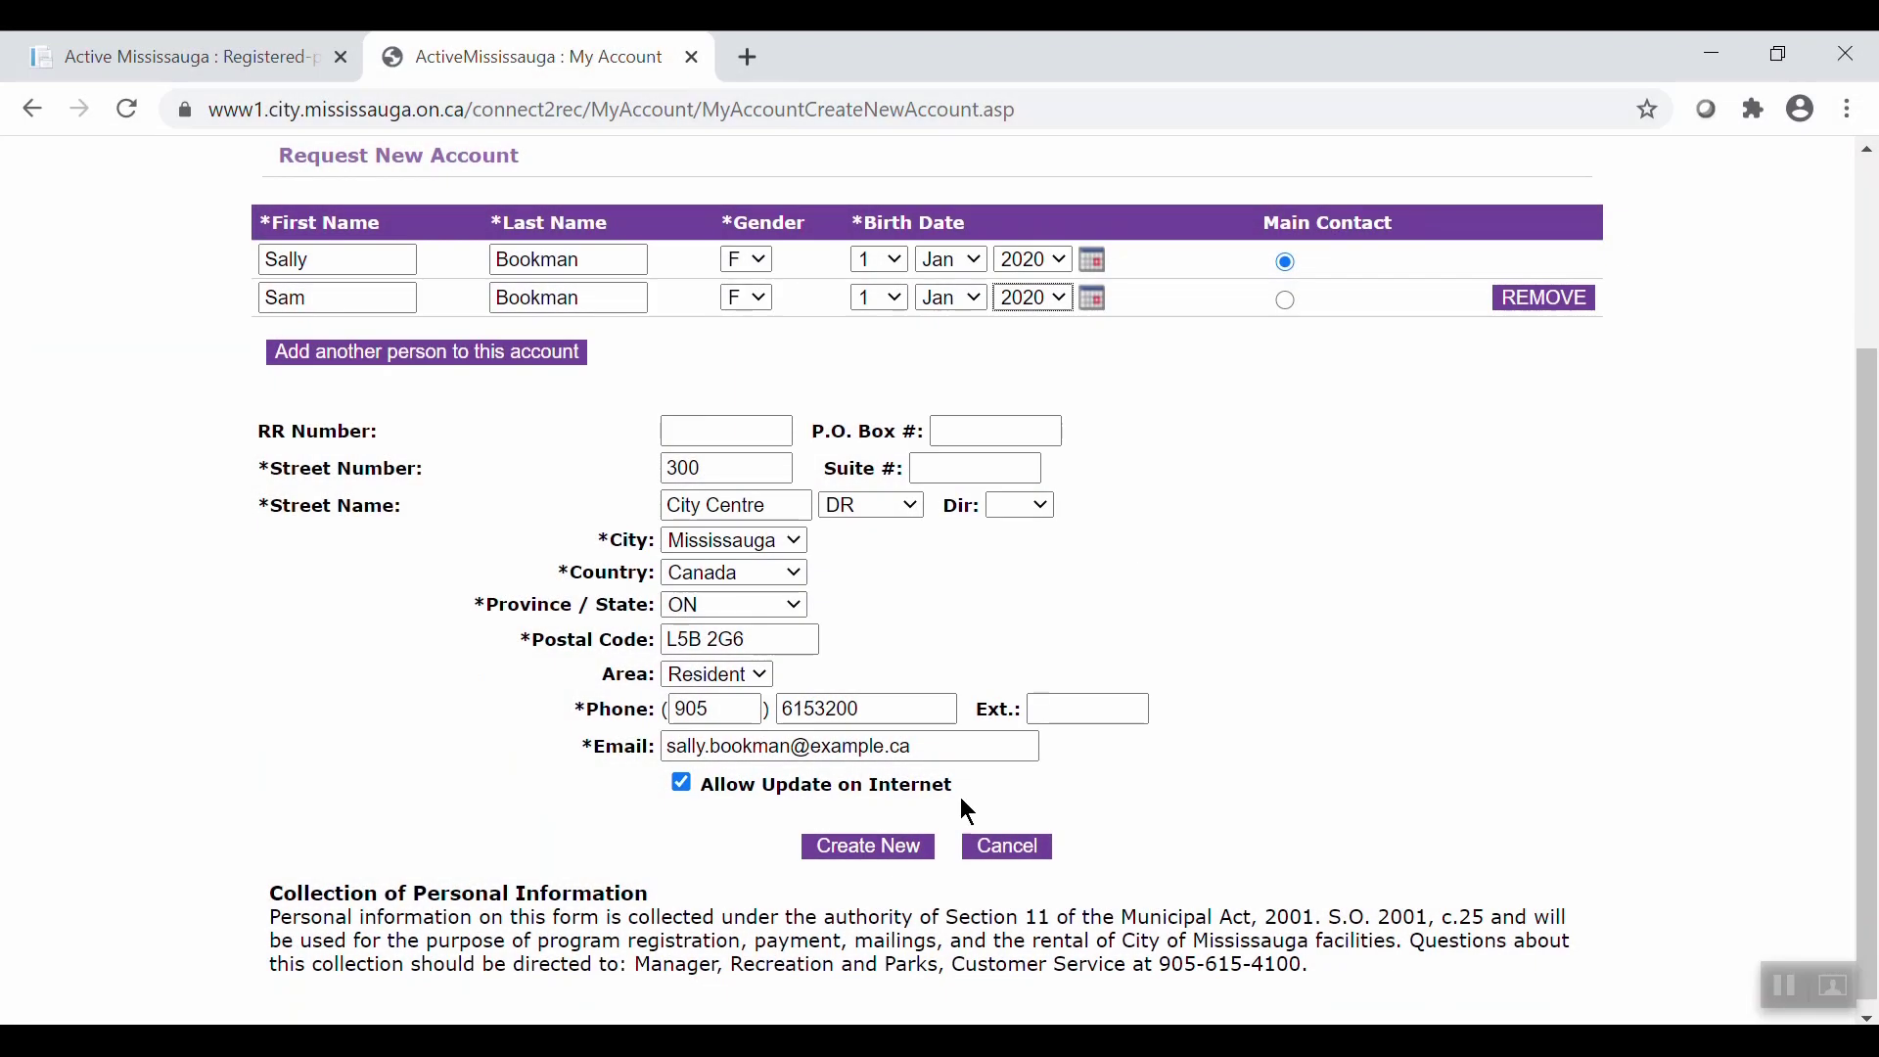
left_click(889, 843)
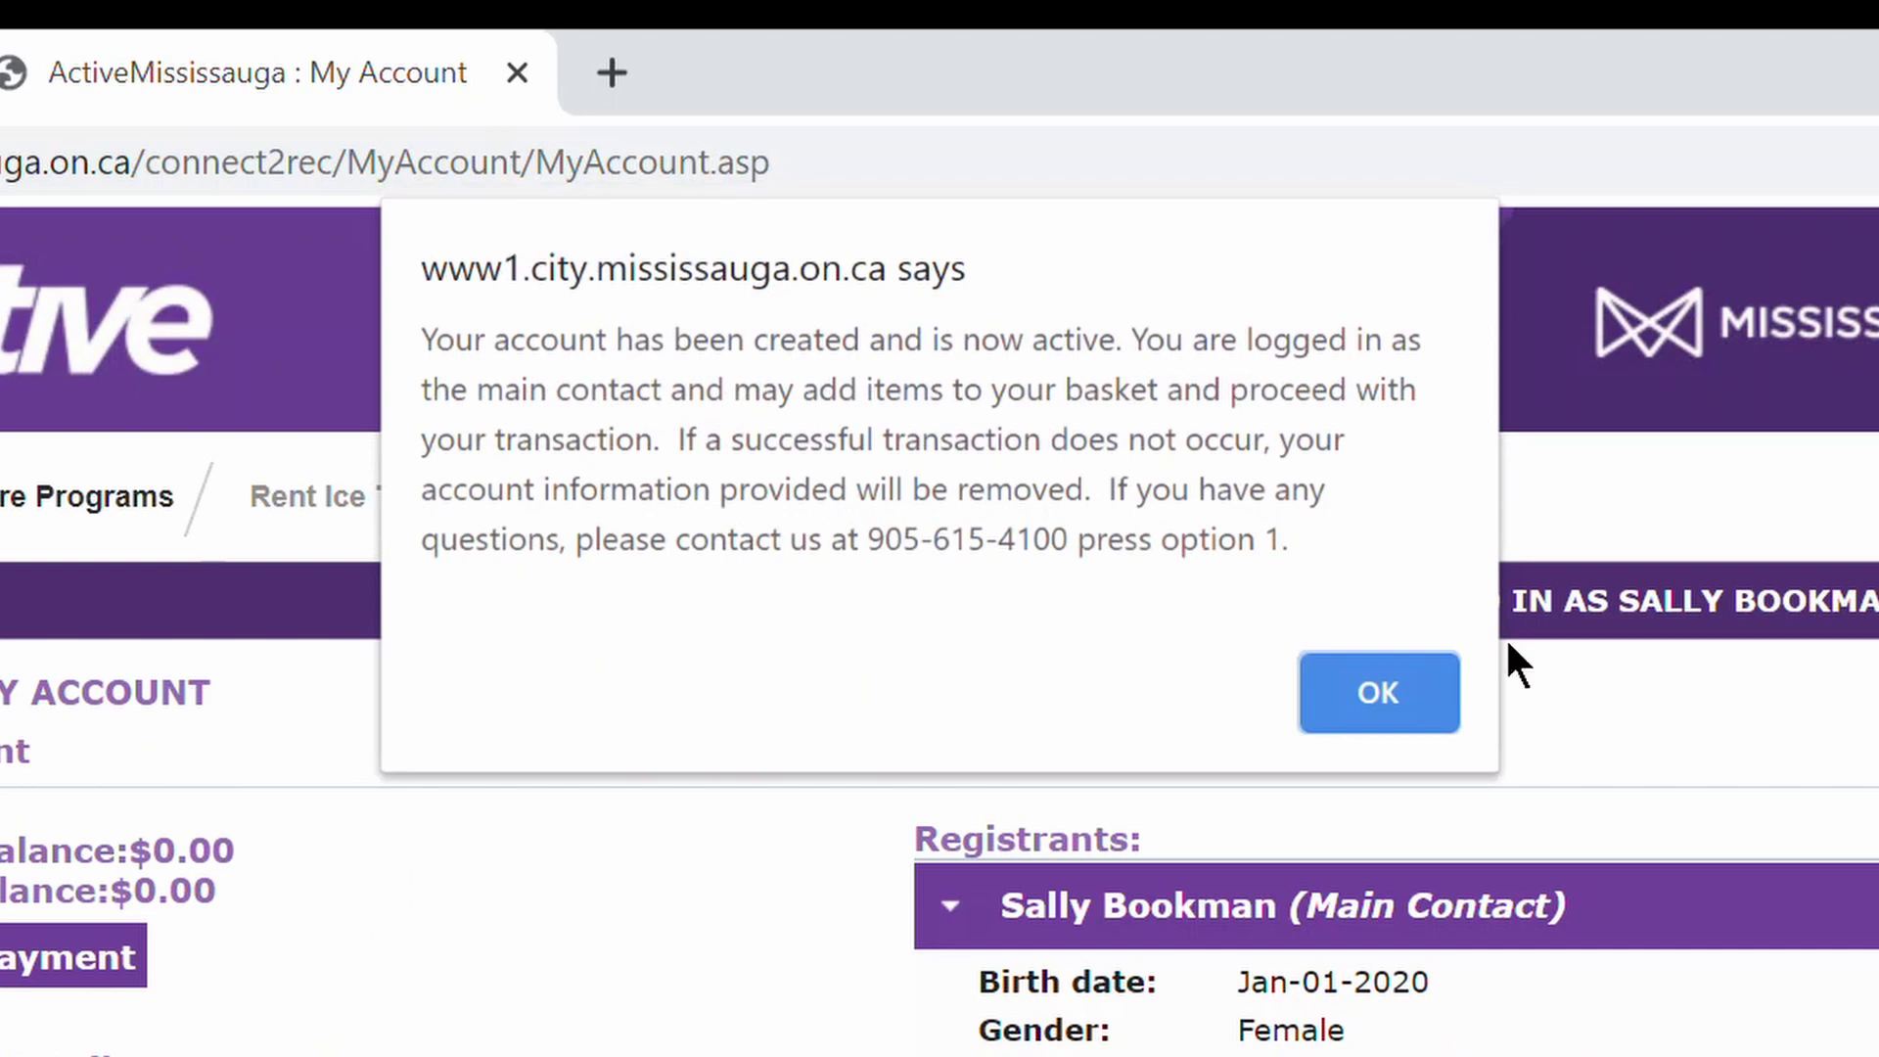
Dismiss the account-created confirmation alert with OK.
left_click(1378, 693)
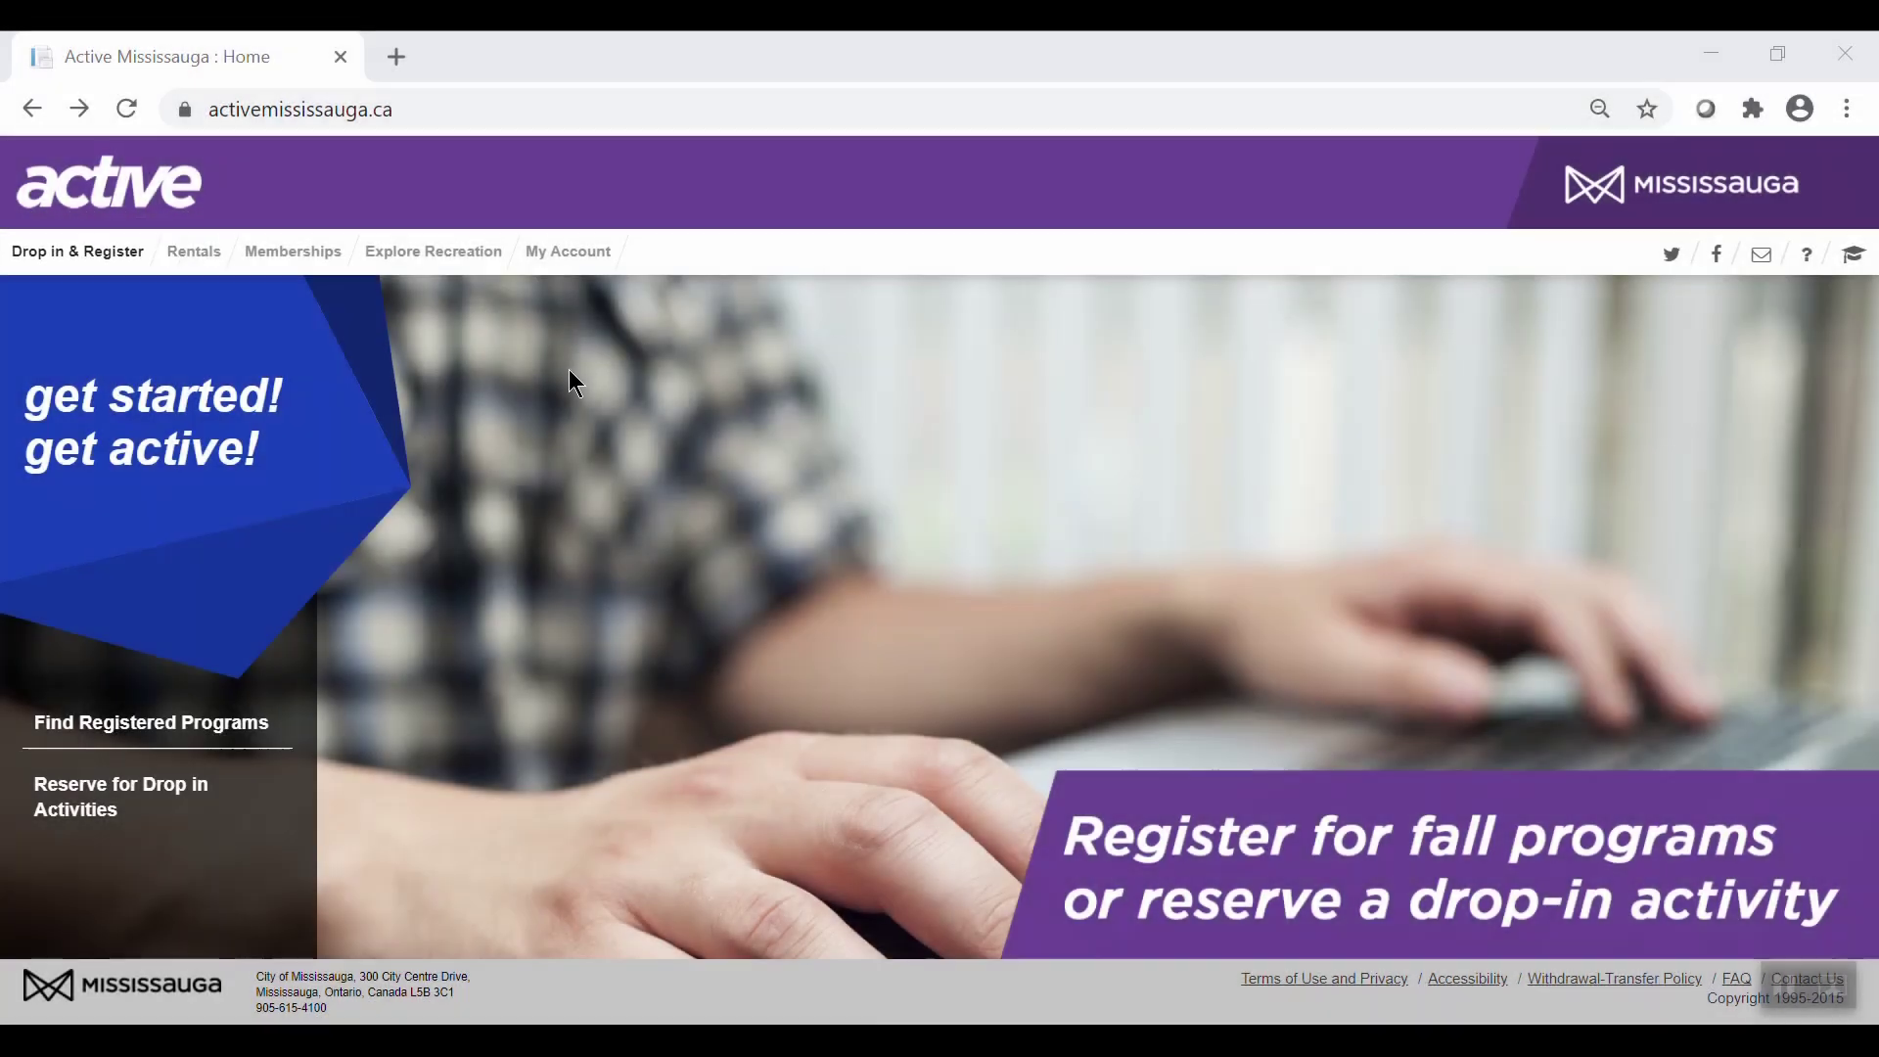
Preview the Jobs & Careers programs, return to the category overview, and focus the program search.
left_click(102, 266)
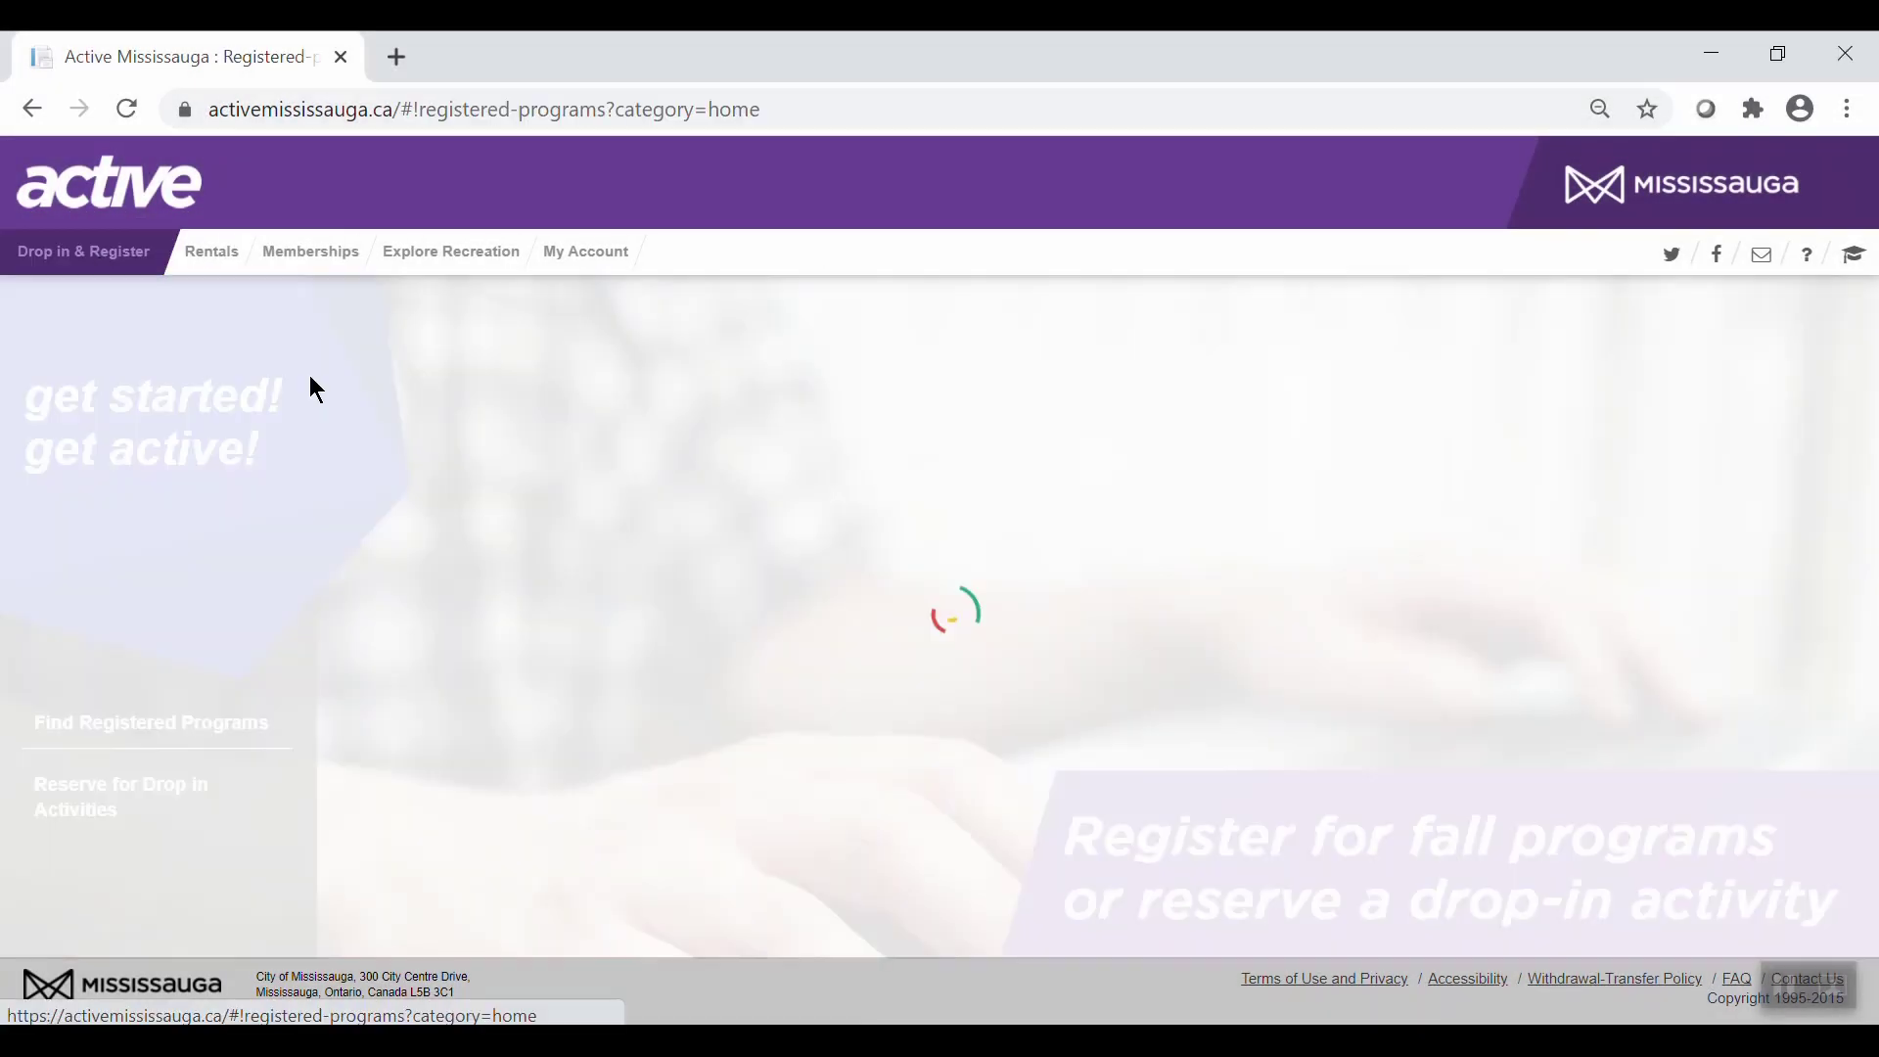
left_click_drag(1866, 378, 1871, 452)
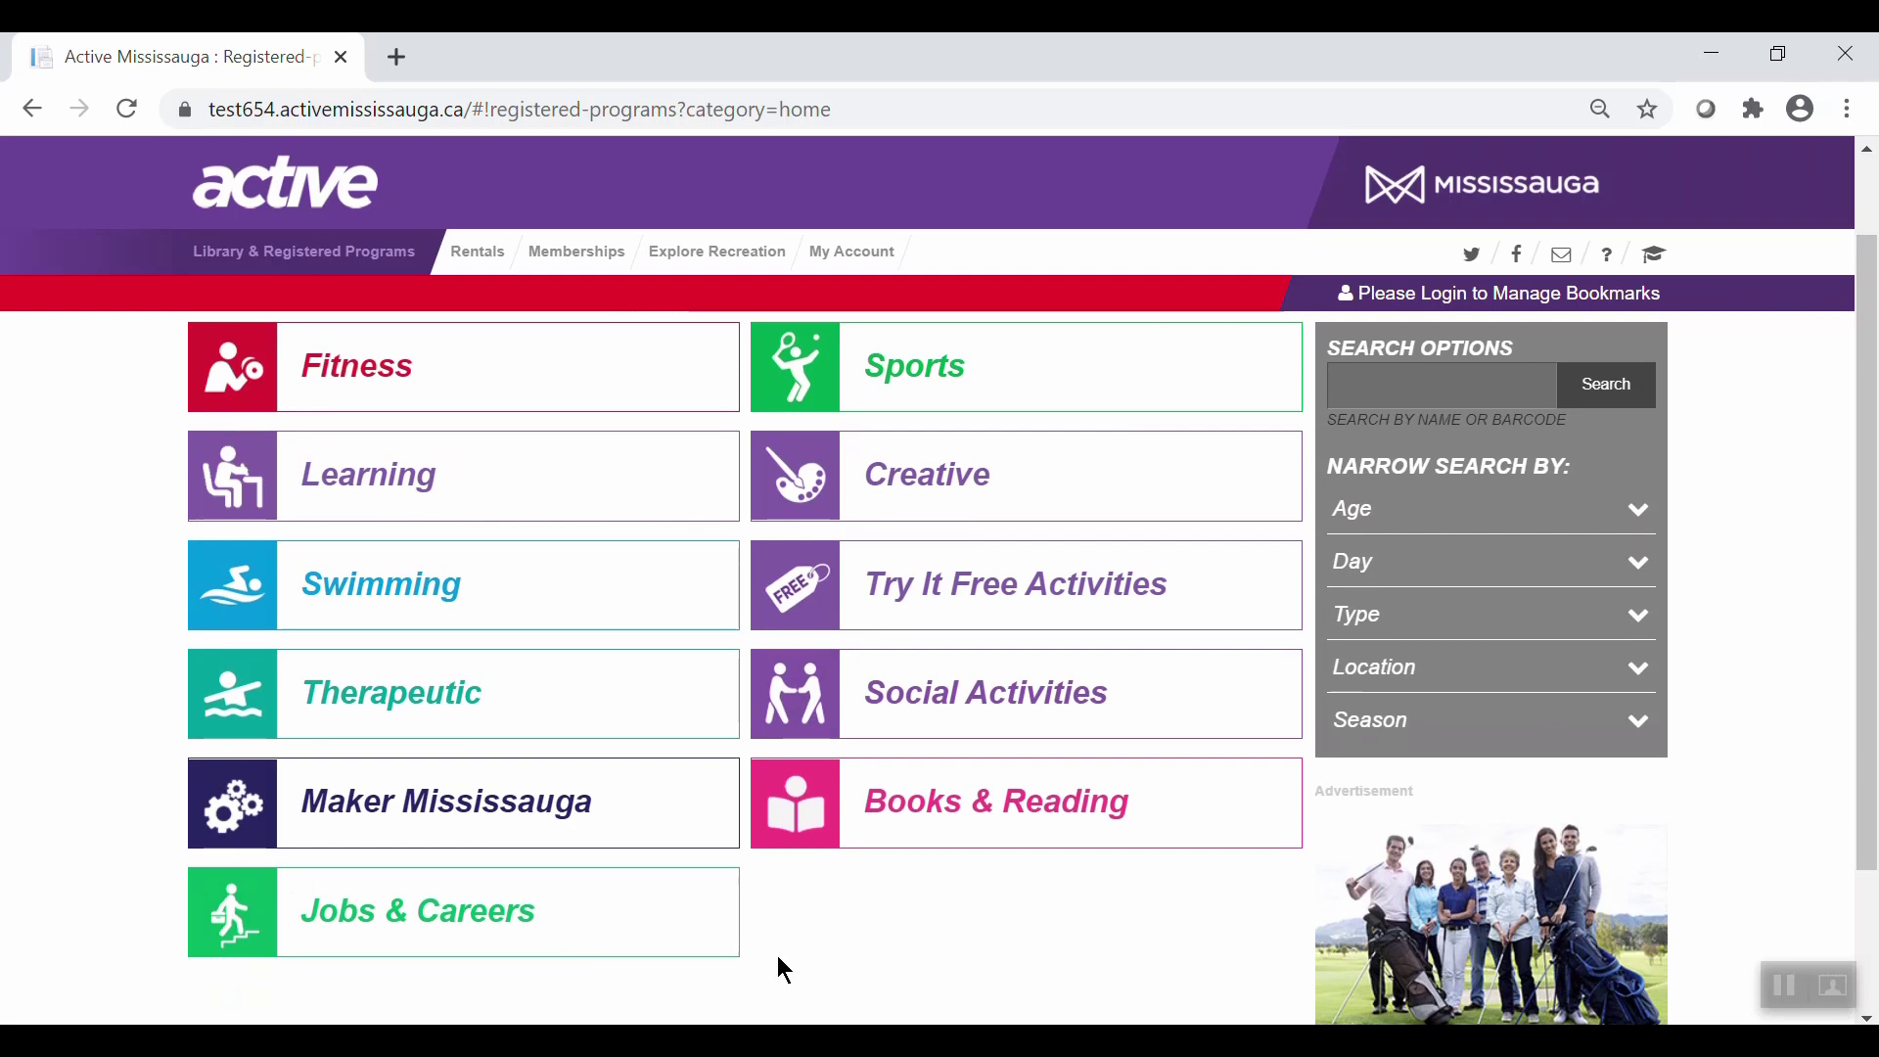
mouse_move(671, 818)
mouse_move(1198, 808)
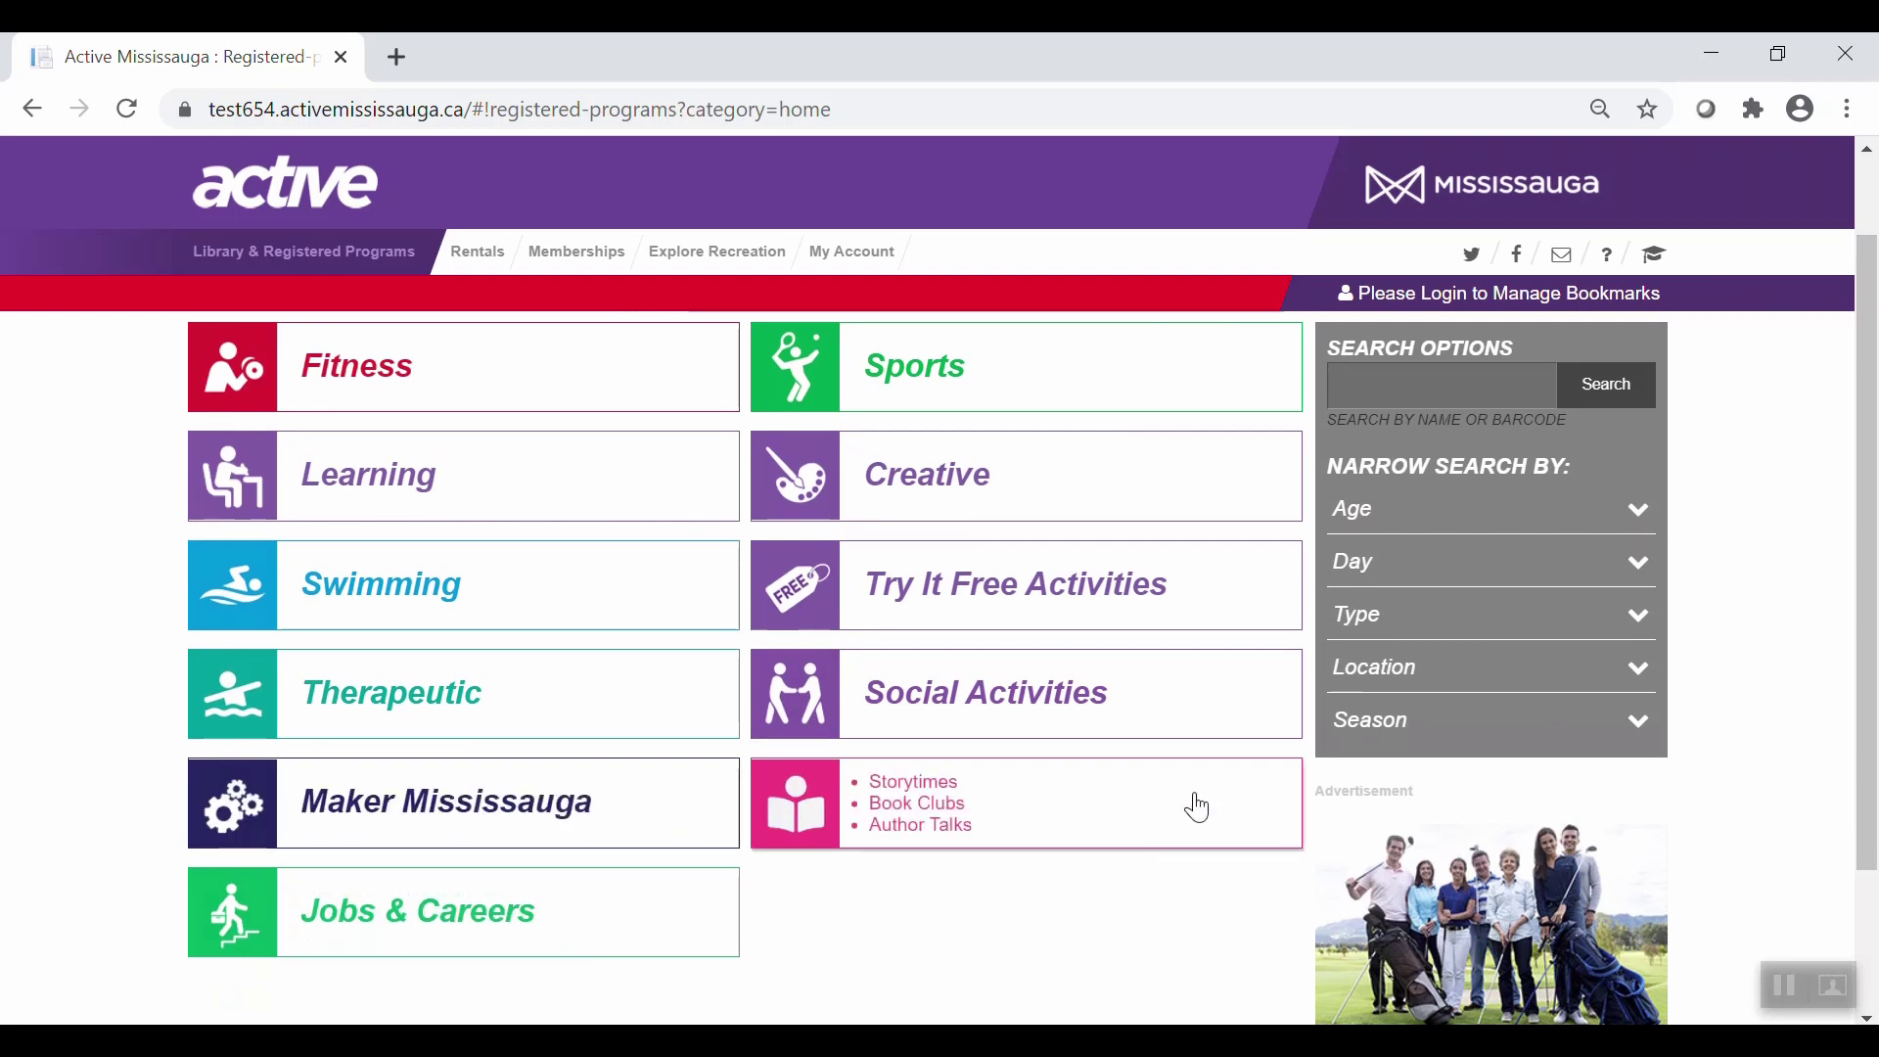
mouse_move(682, 952)
left_click(597, 909)
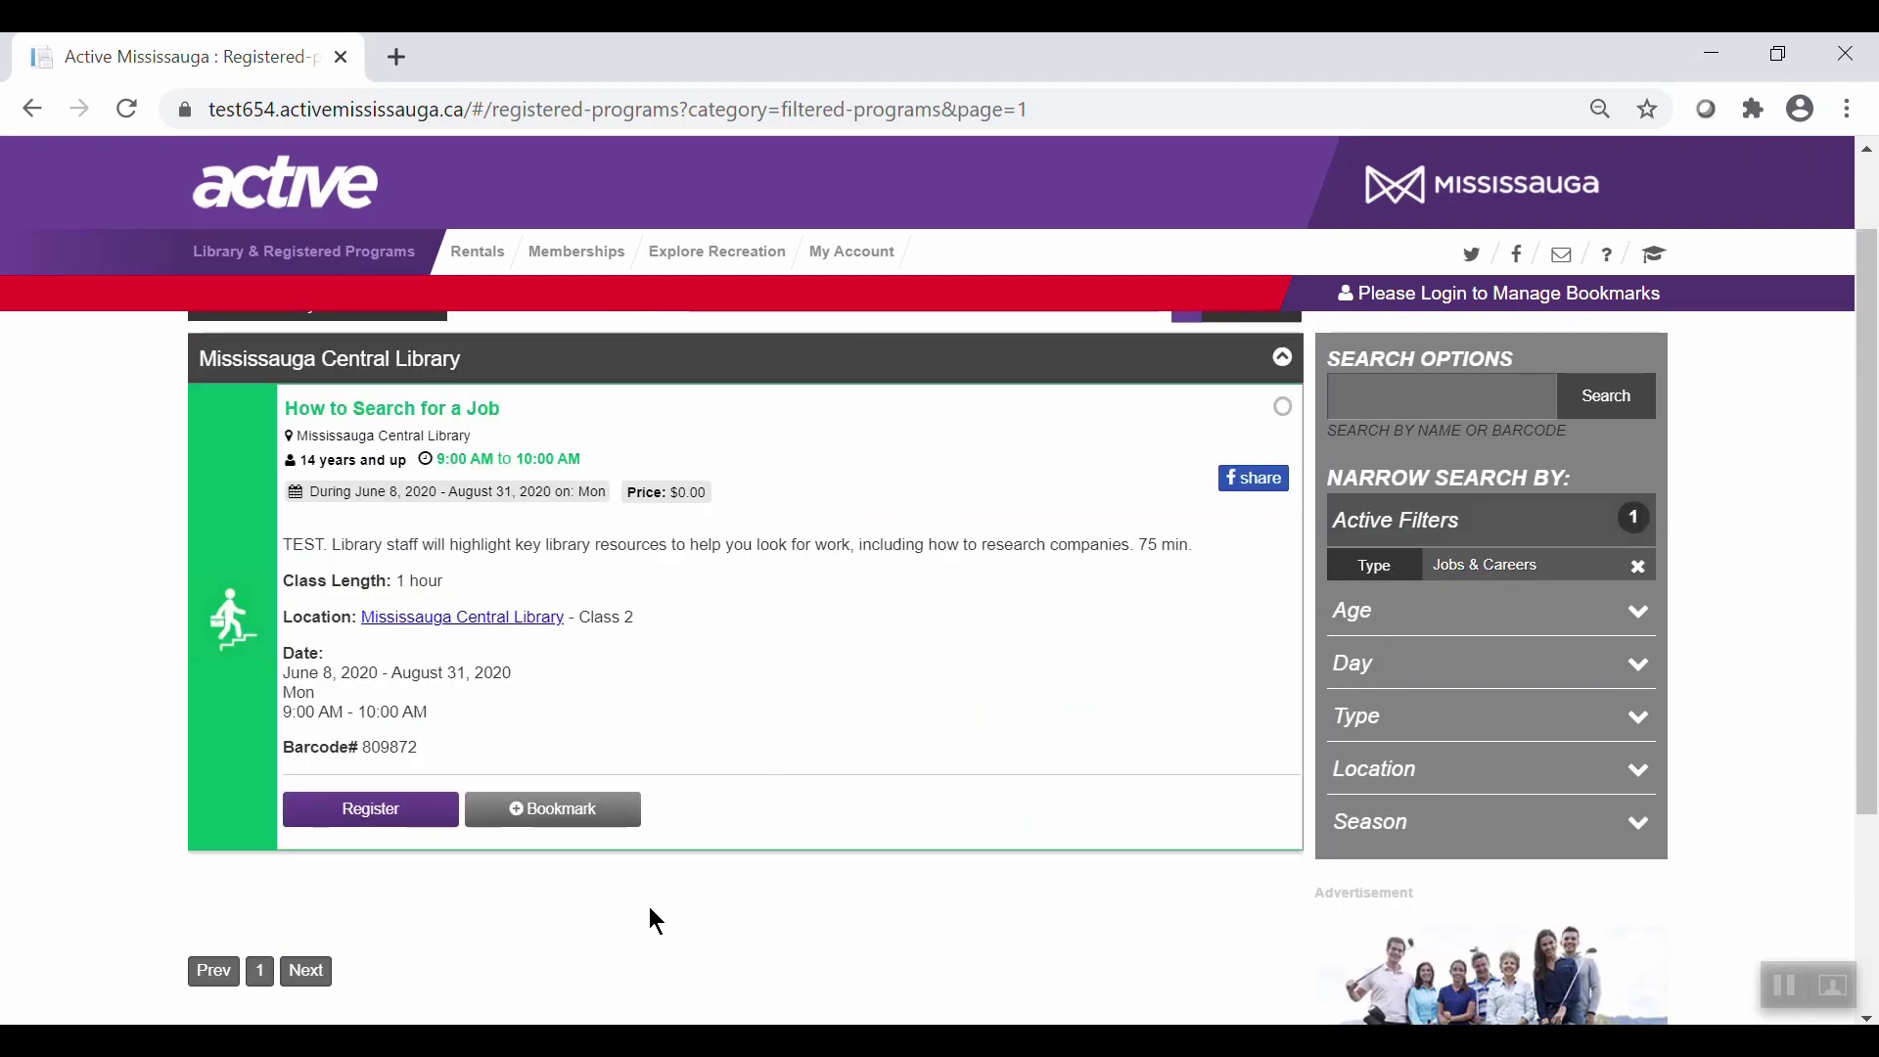
key("alt+Left")
left_click(1406, 383)
Search 'crochet', filter Handicraft Crochet Circle to FRIDAY, and open the Test Course123 details.
type("crochet")
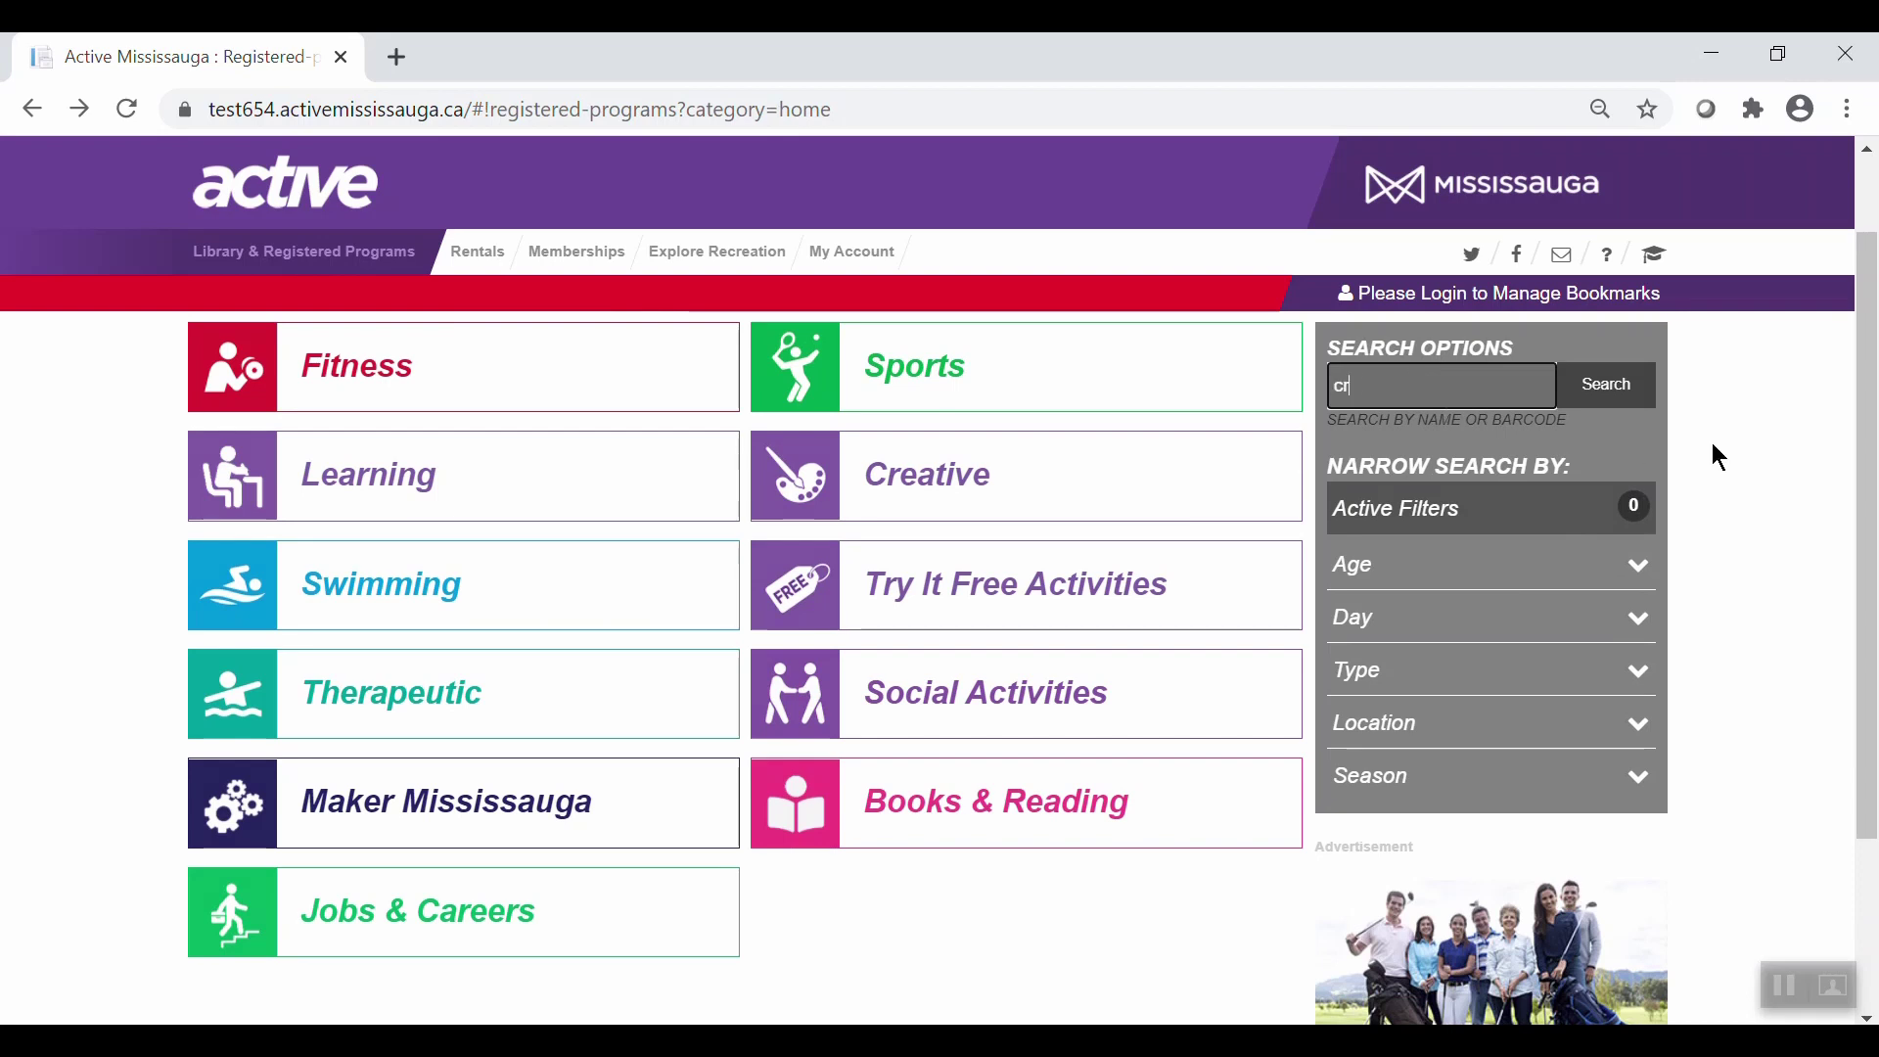
key("Return")
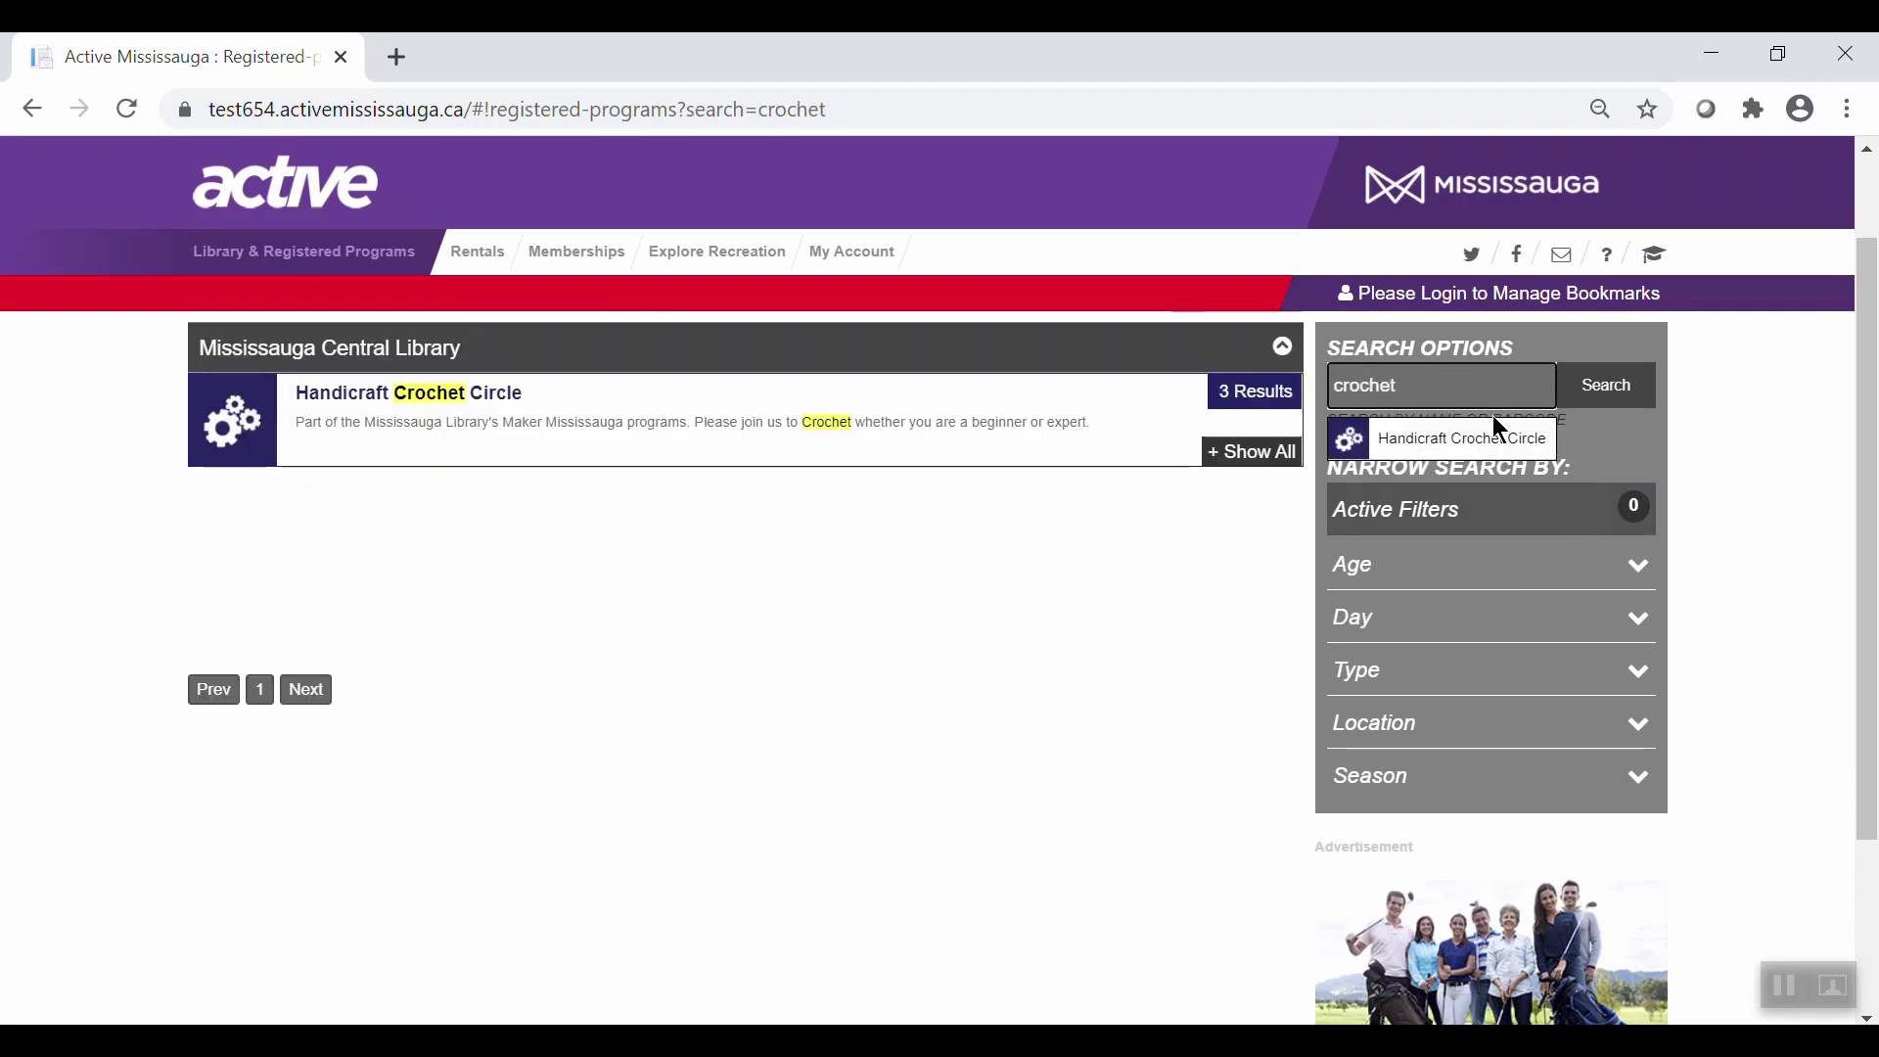
left_click(1498, 432)
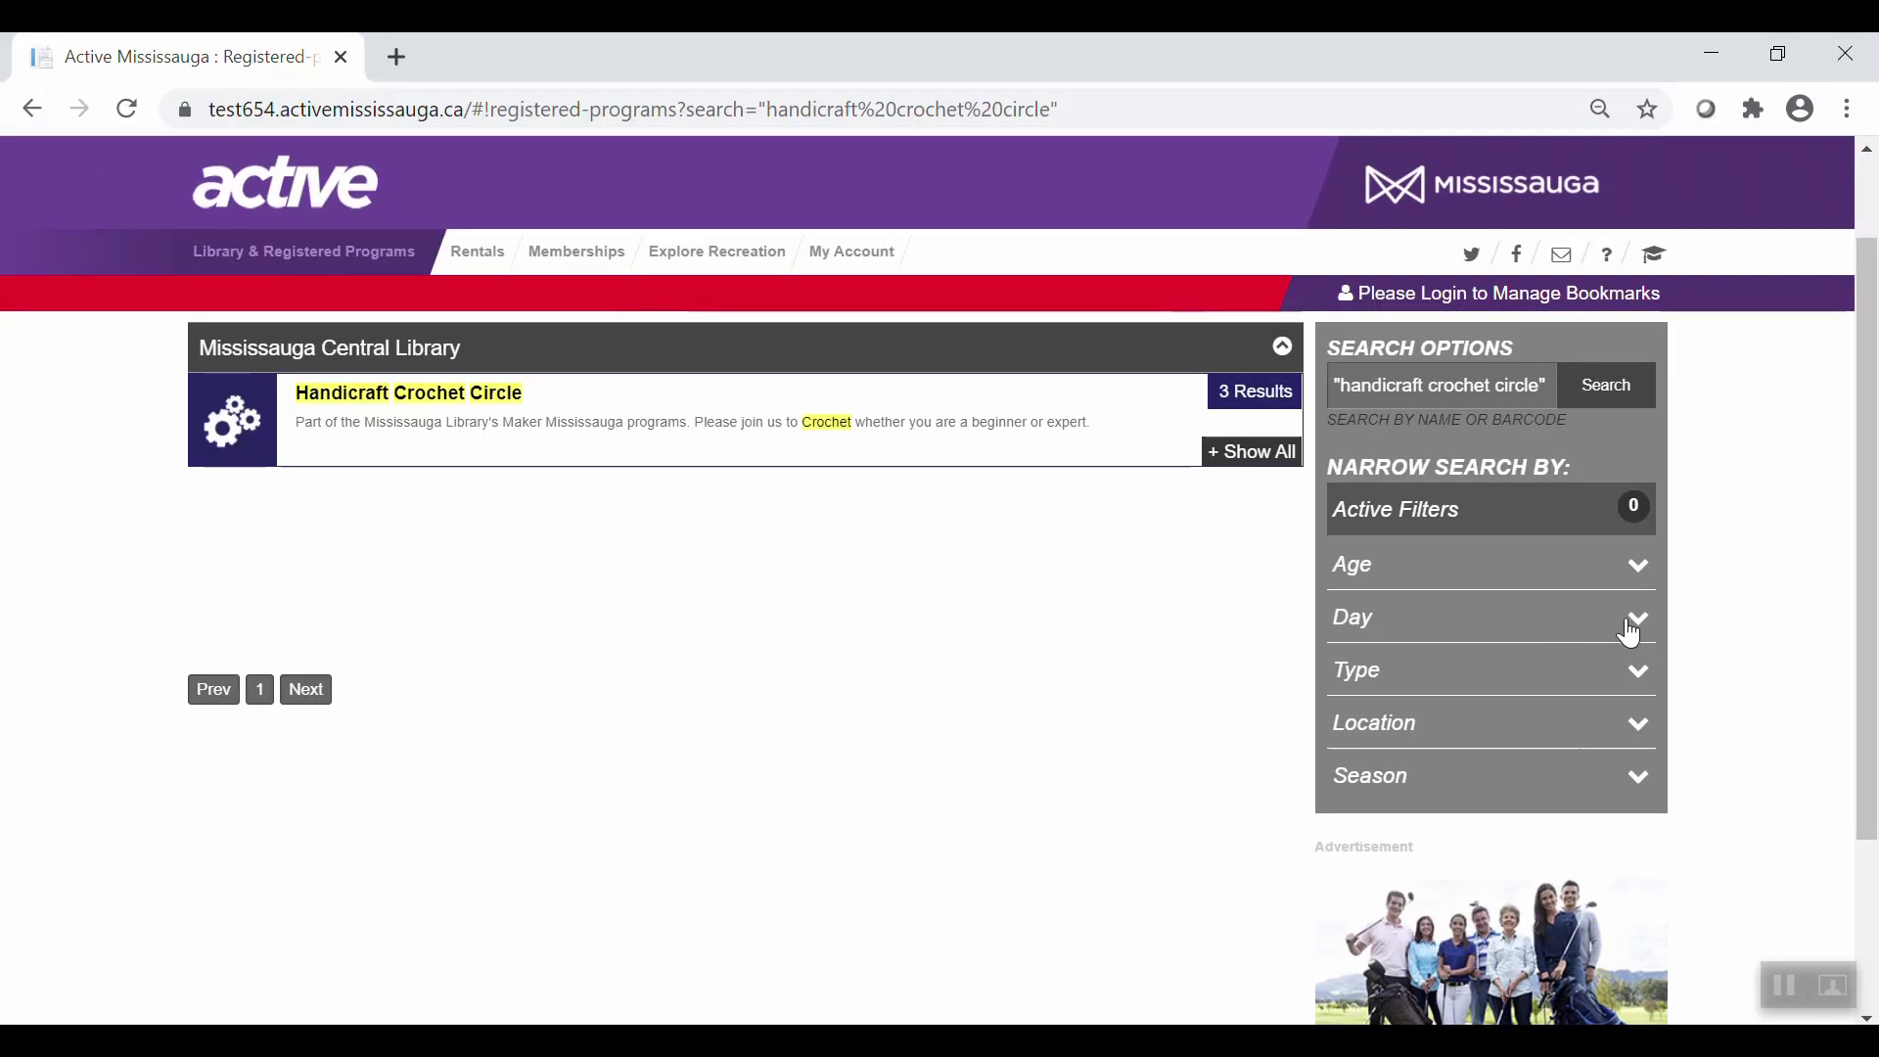
left_click(1398, 609)
left_click(1497, 861)
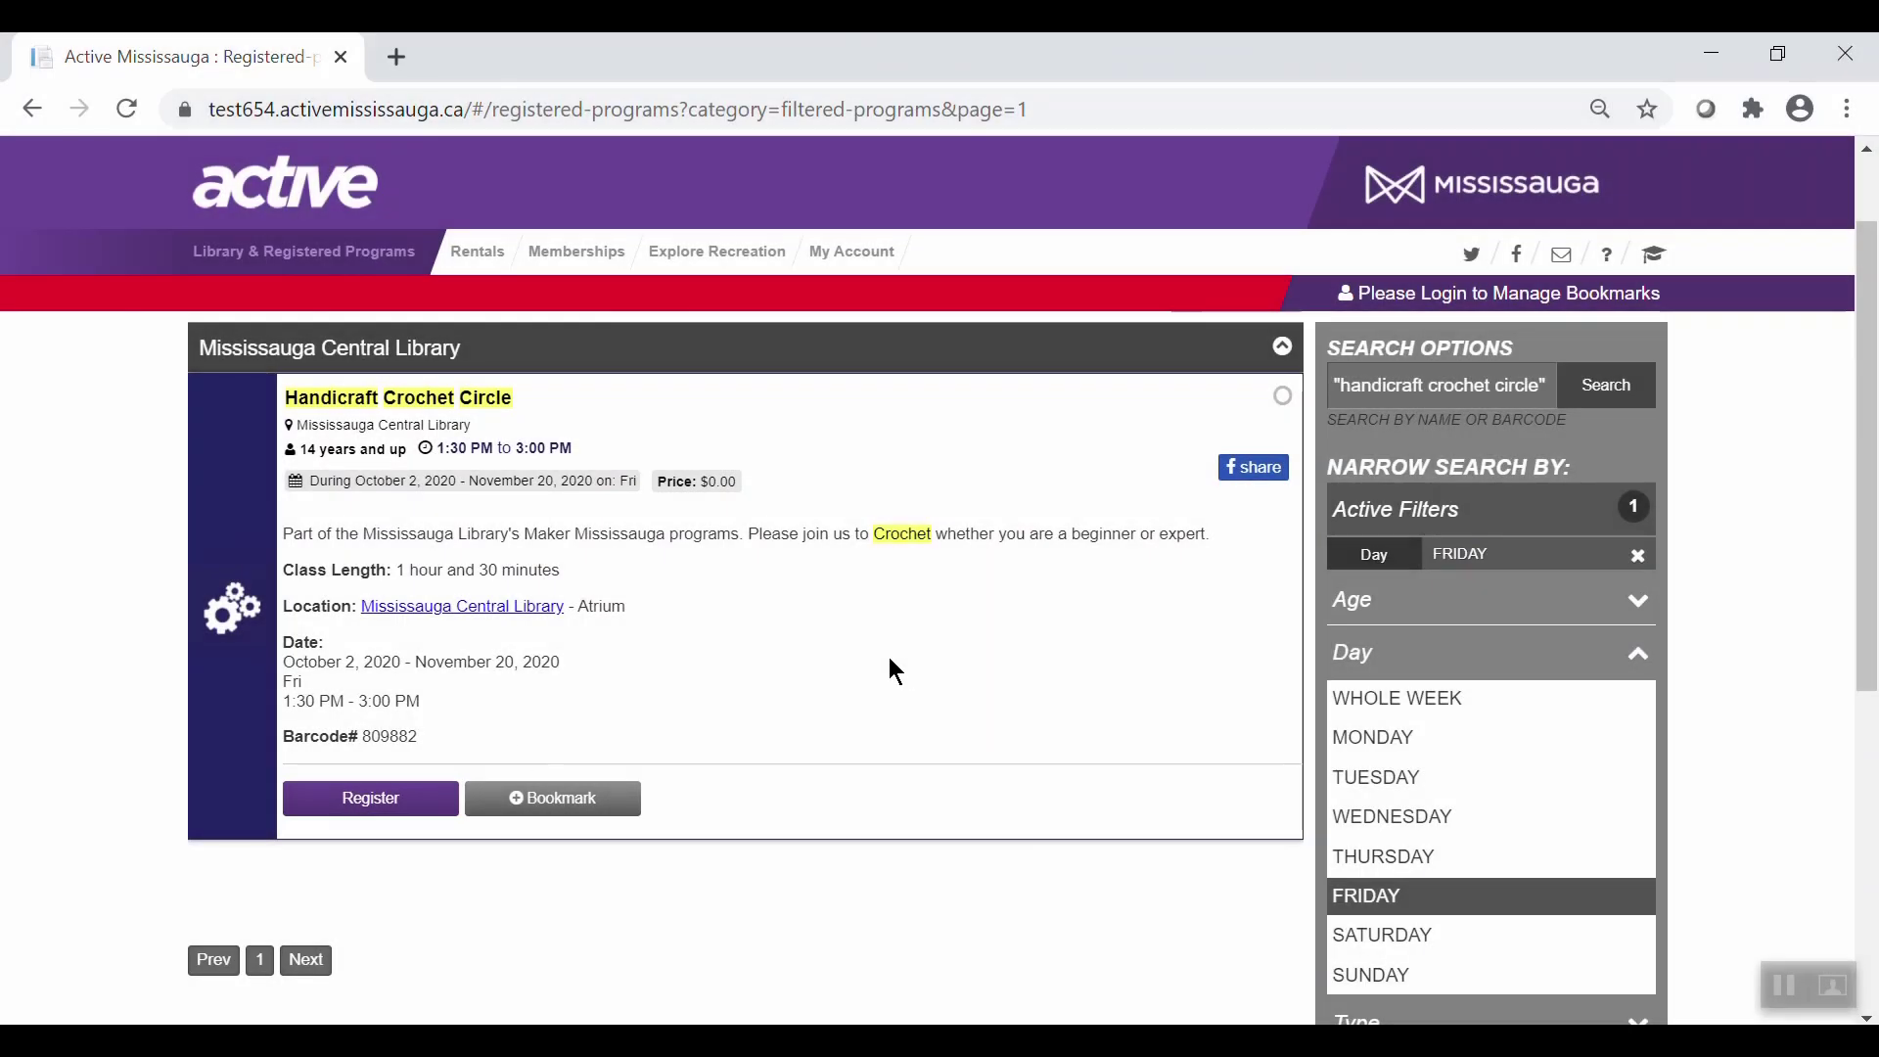
left_click(403, 800)
left_click_drag(1870, 590, 1871, 778)
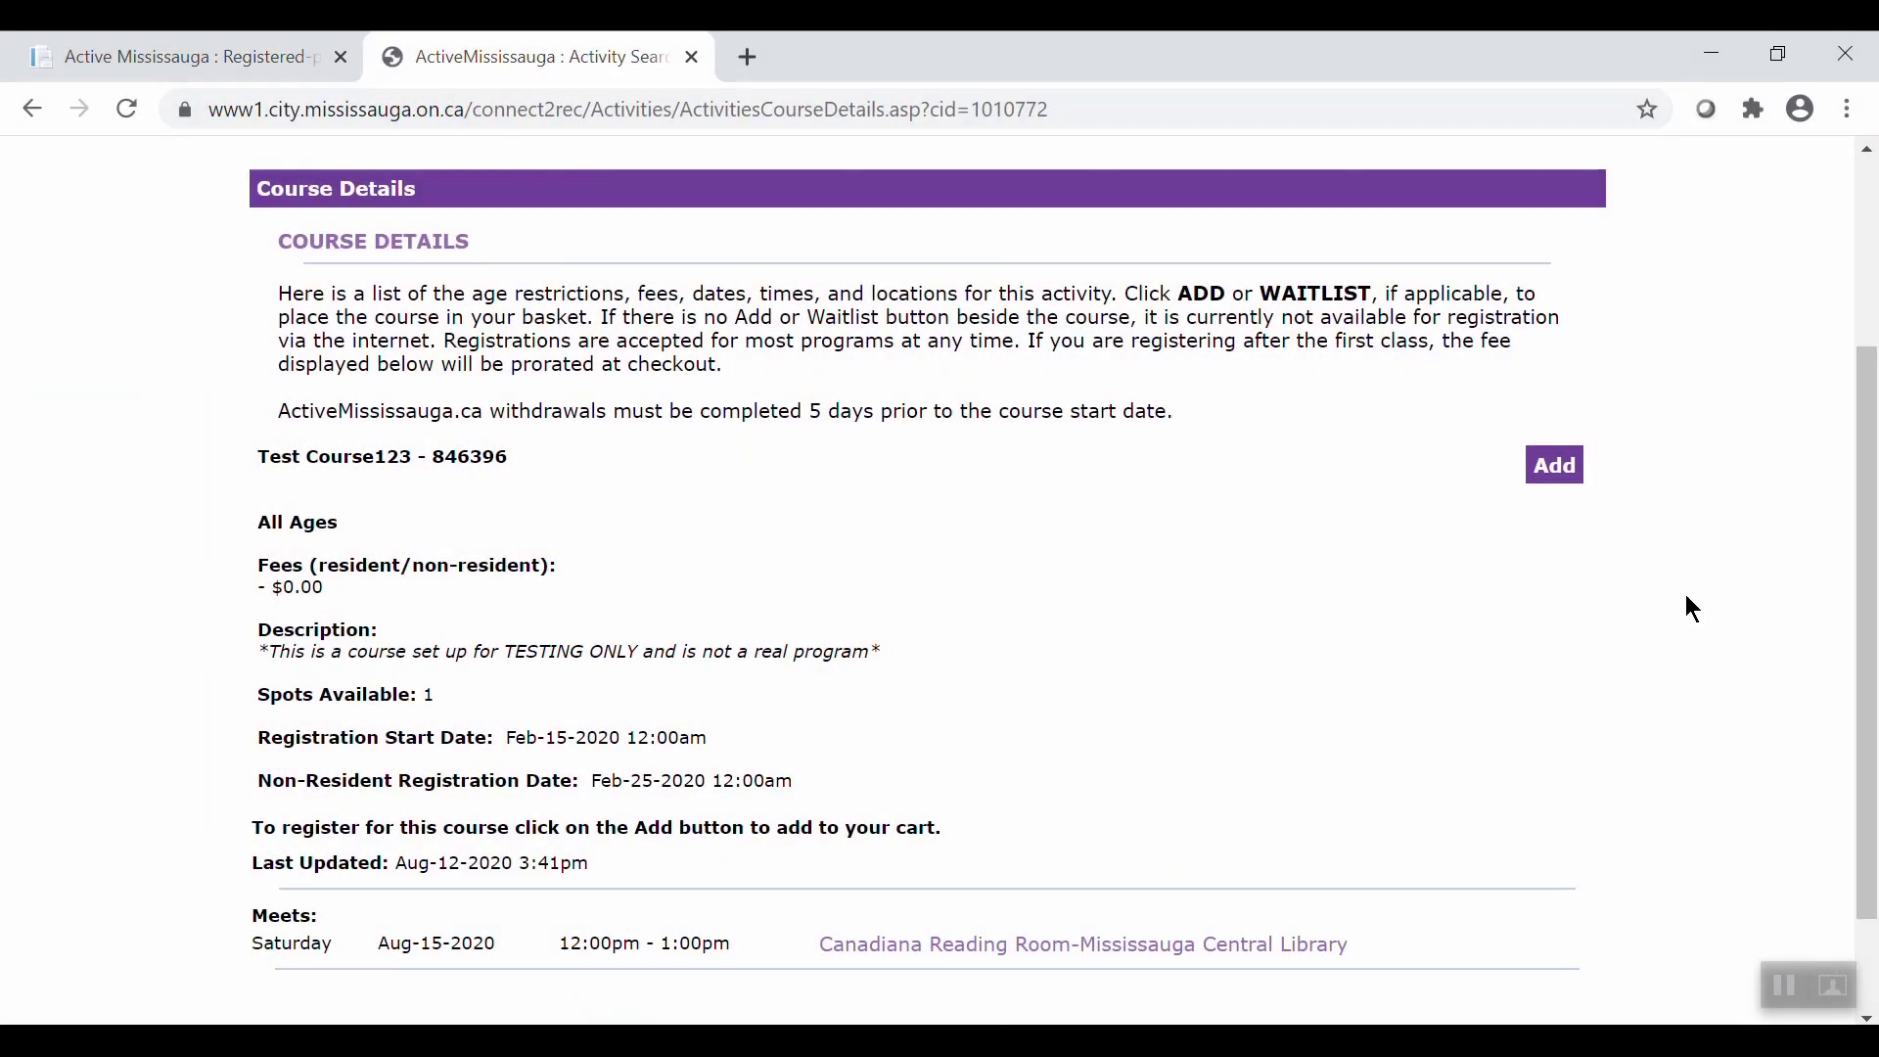
Add Test Course123 to the cart for the main contact.
left_click(1555, 467)
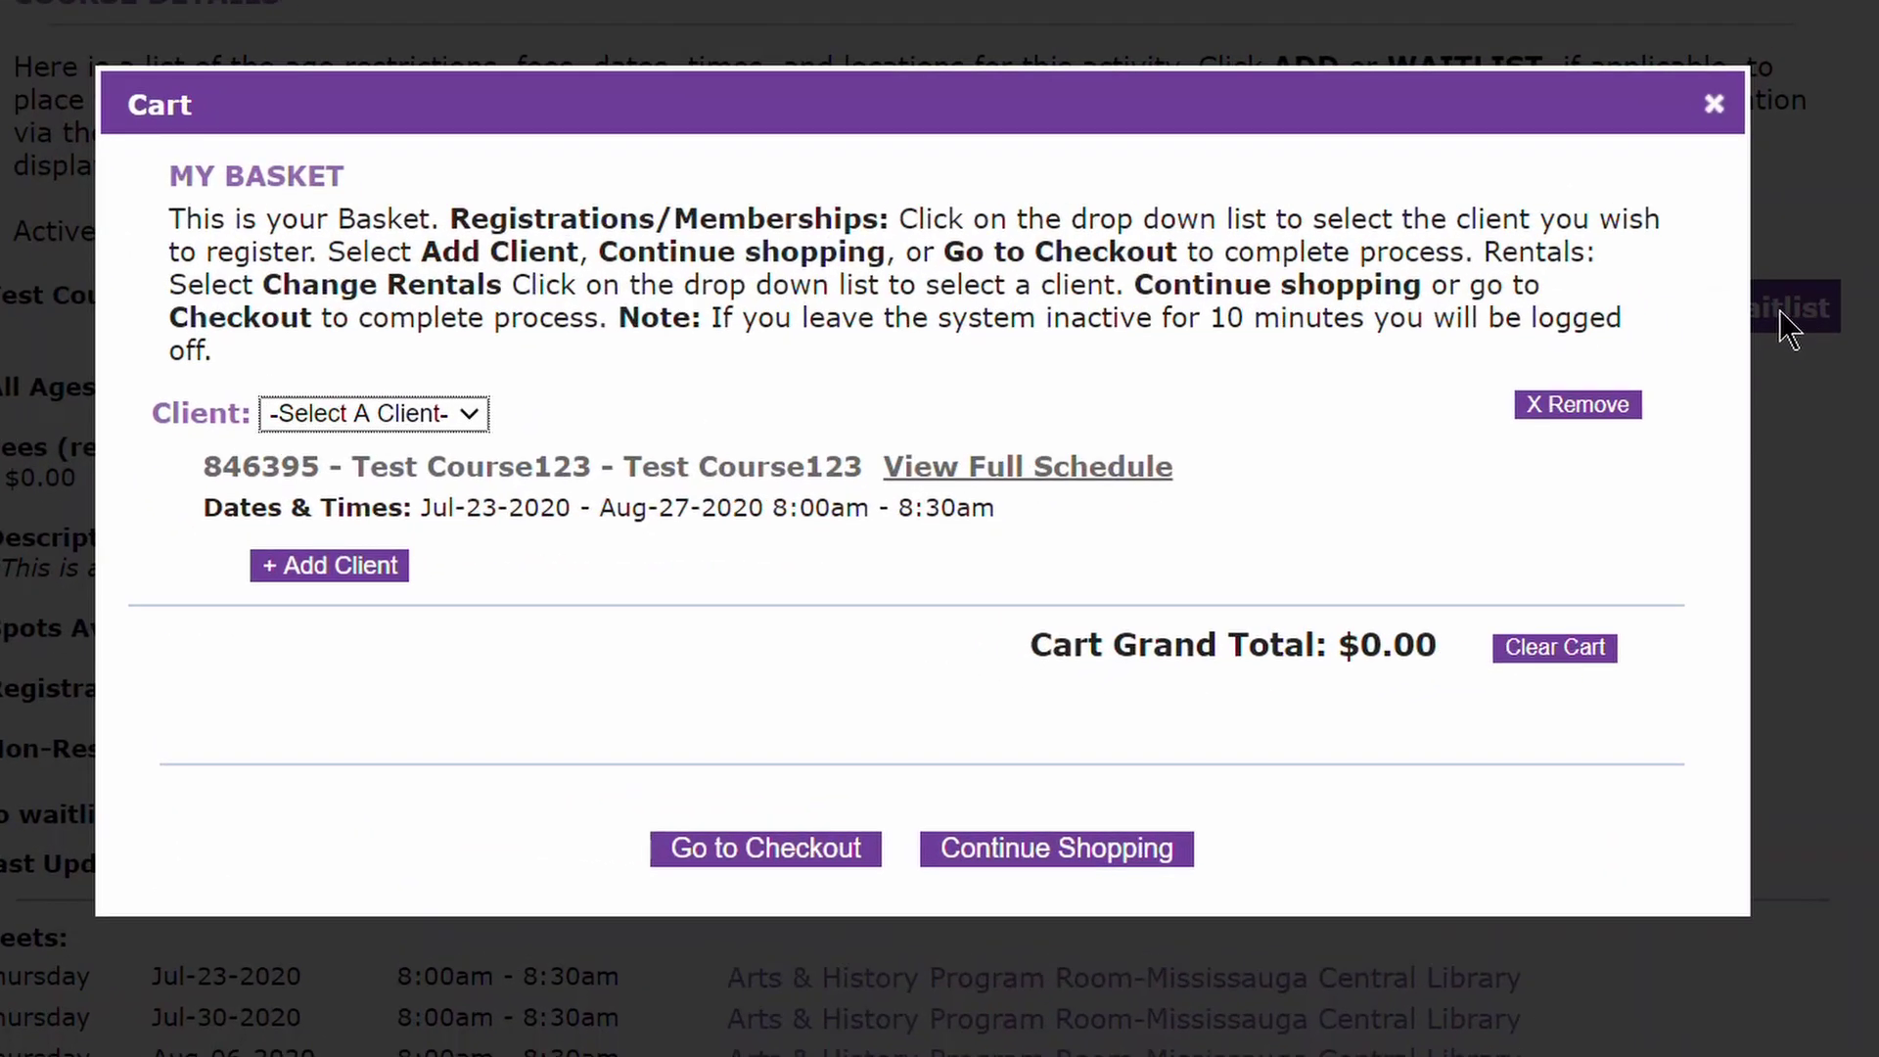
left_click(468, 411)
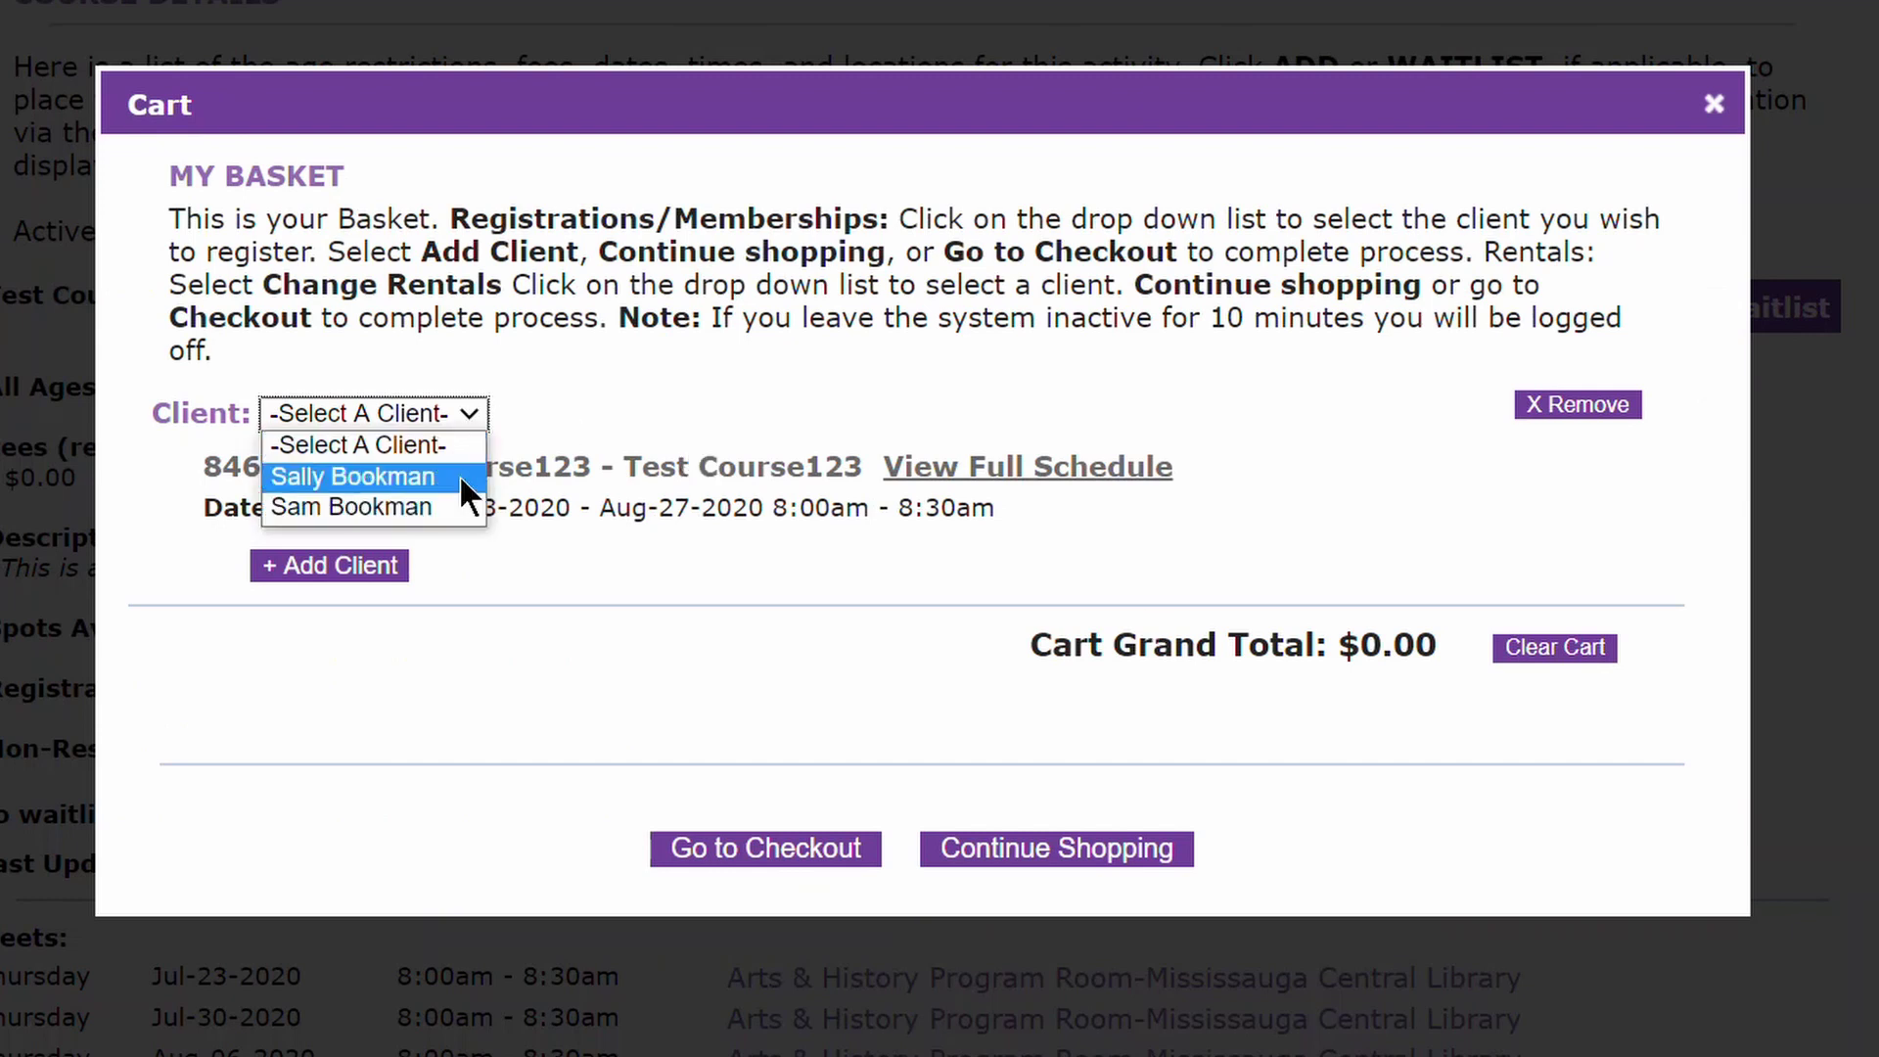
left_click(462, 472)
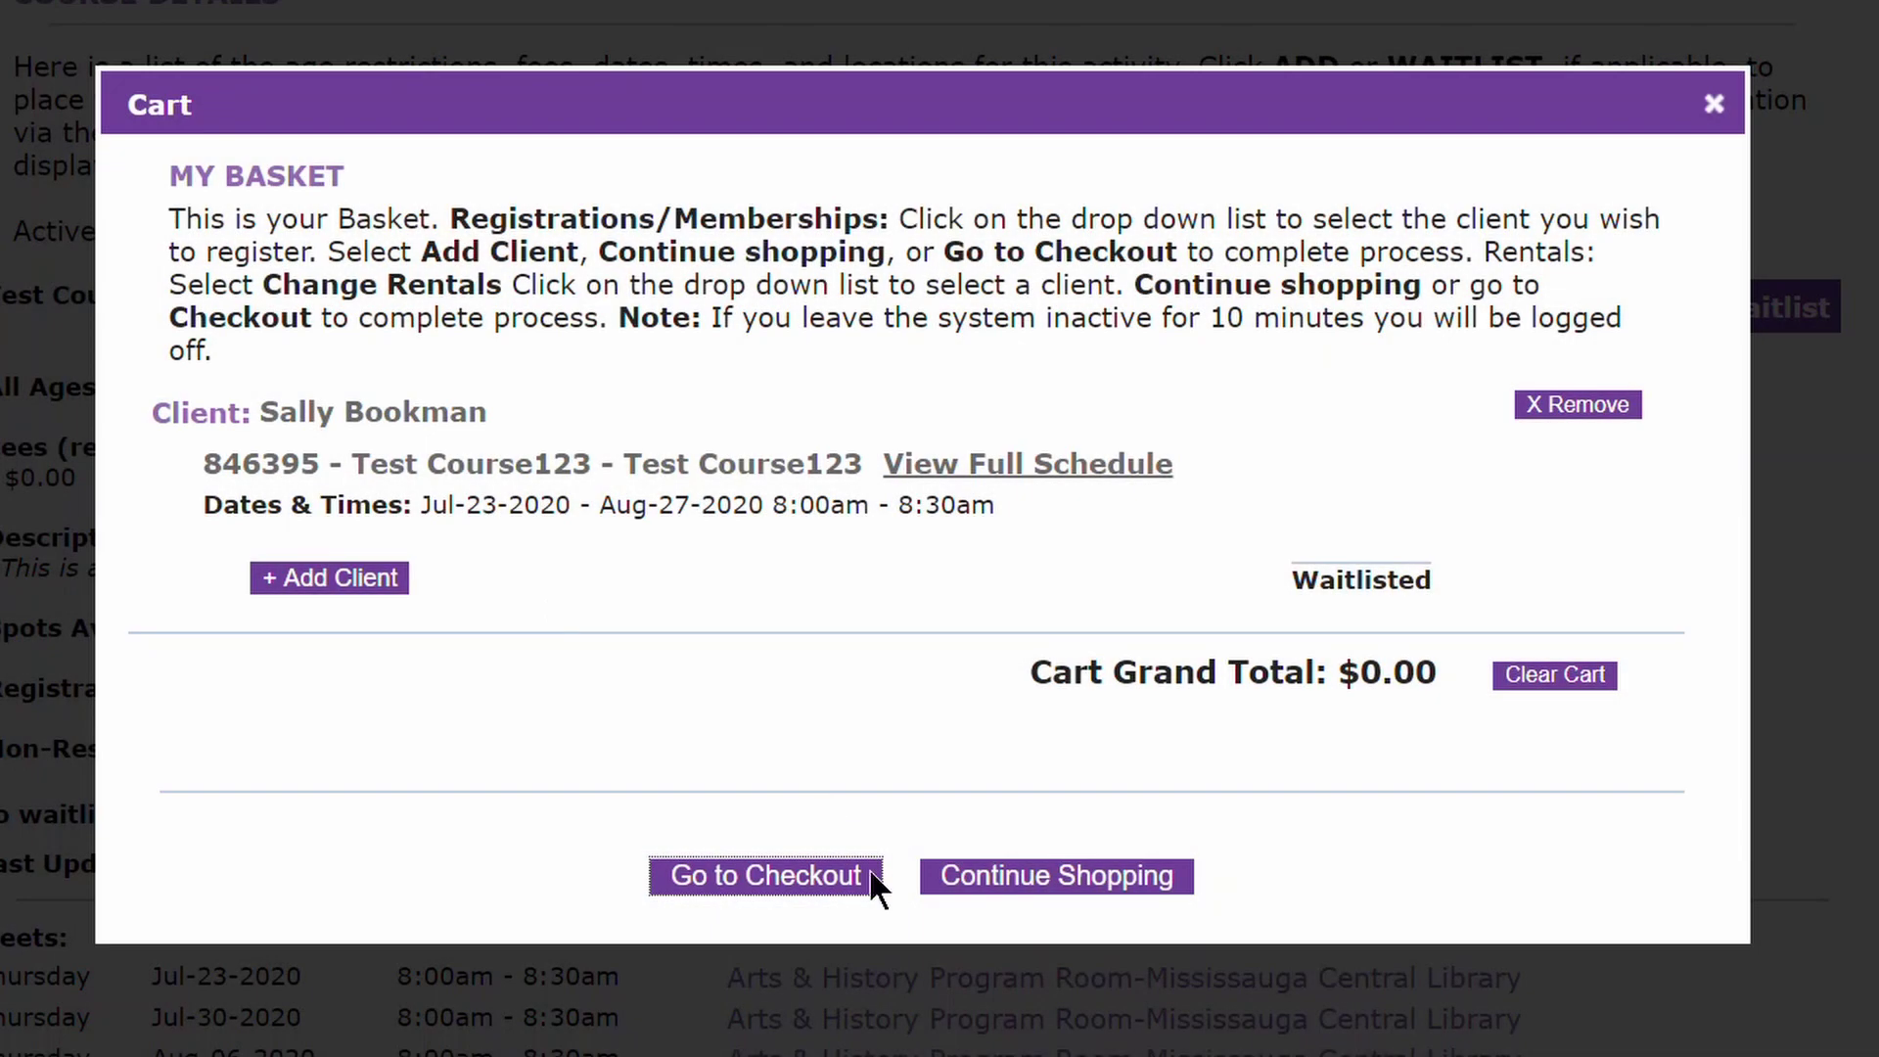
Check out, complete the transaction, agree to the waiver, and review the $0.00 receipt.
left_click(866, 871)
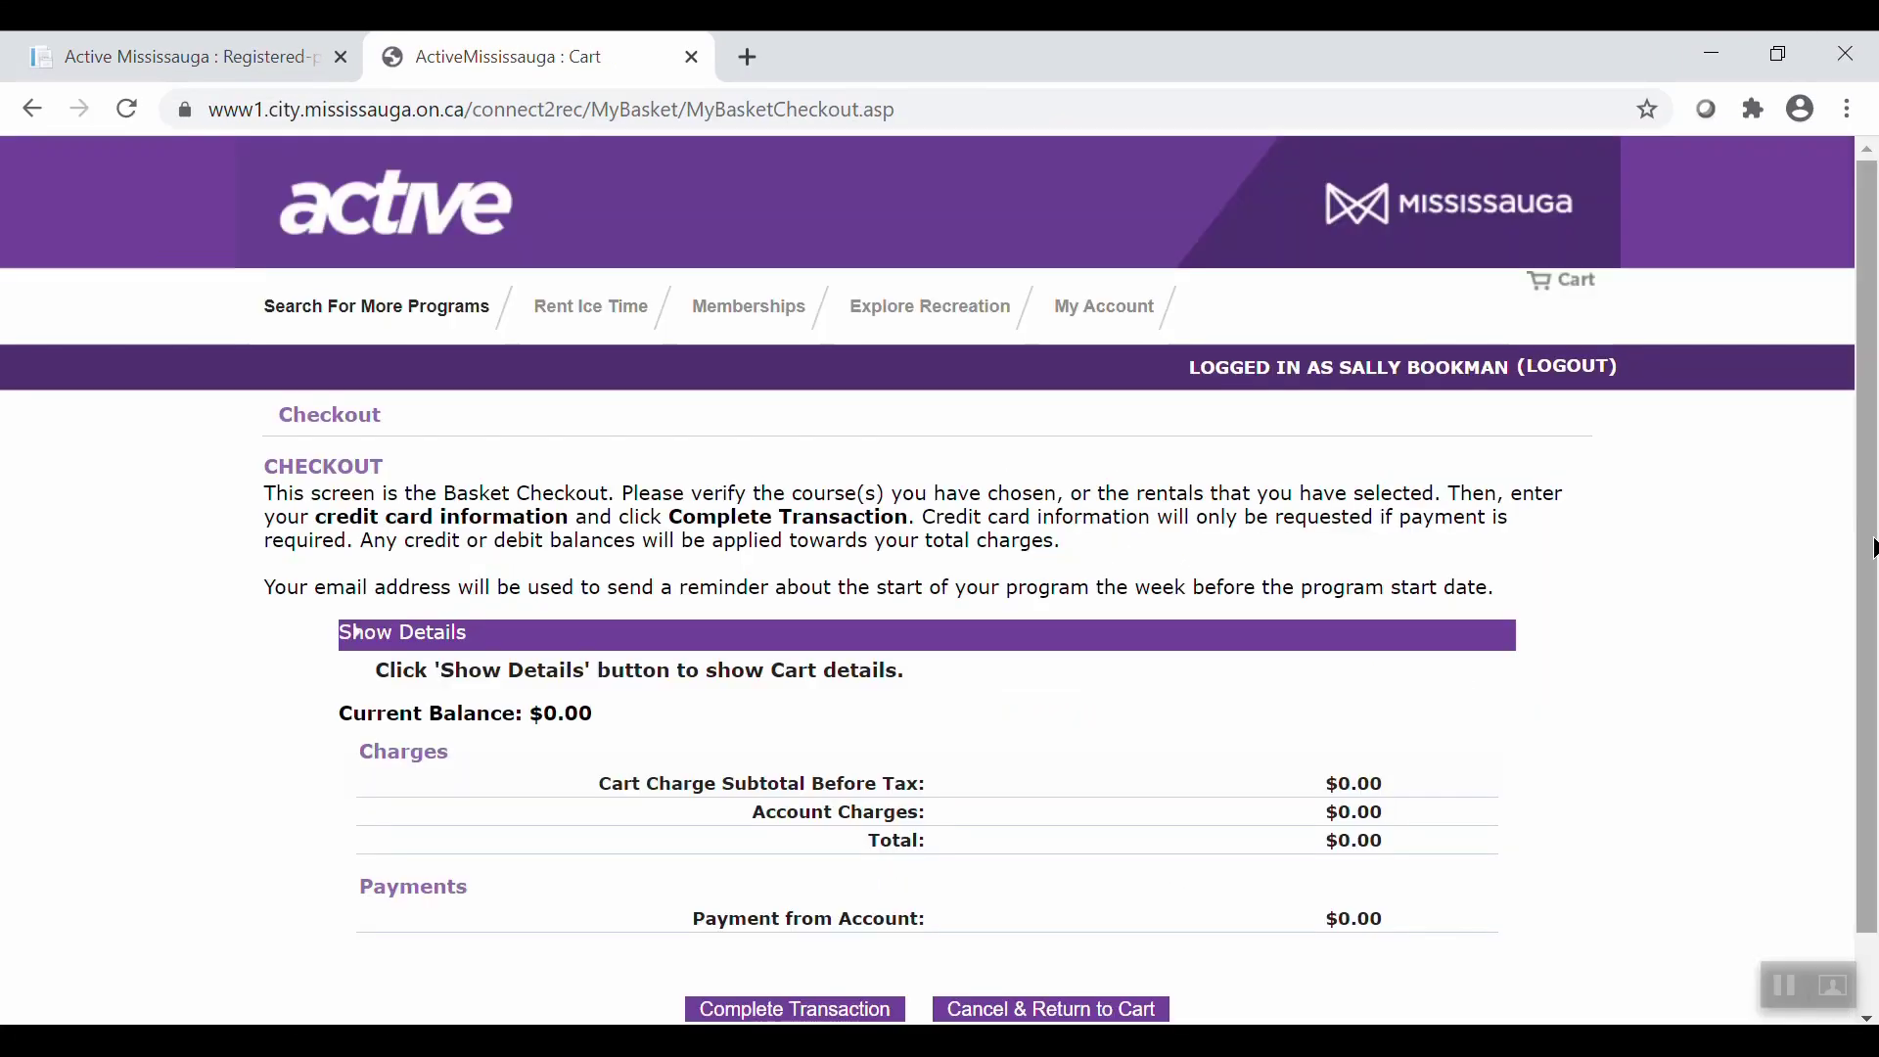
scroll(1849, 692, "down", 1)
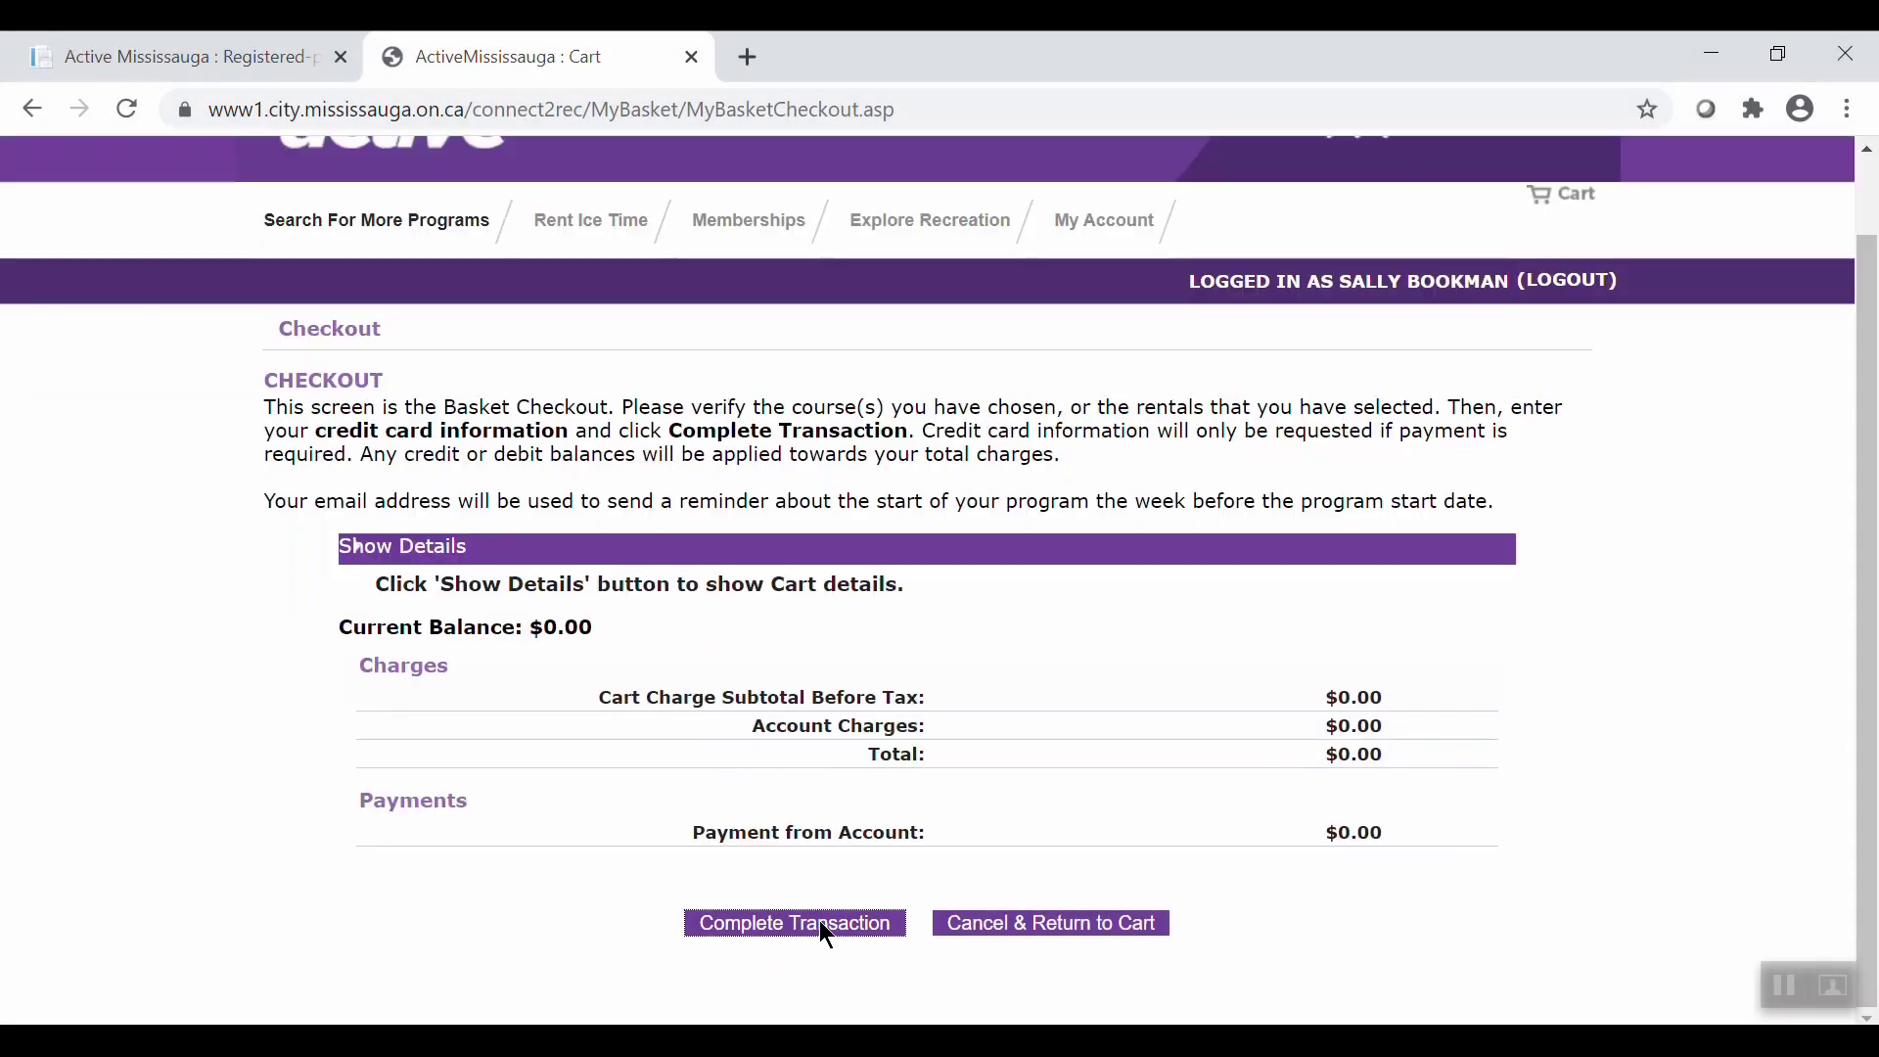
left_click(821, 922)
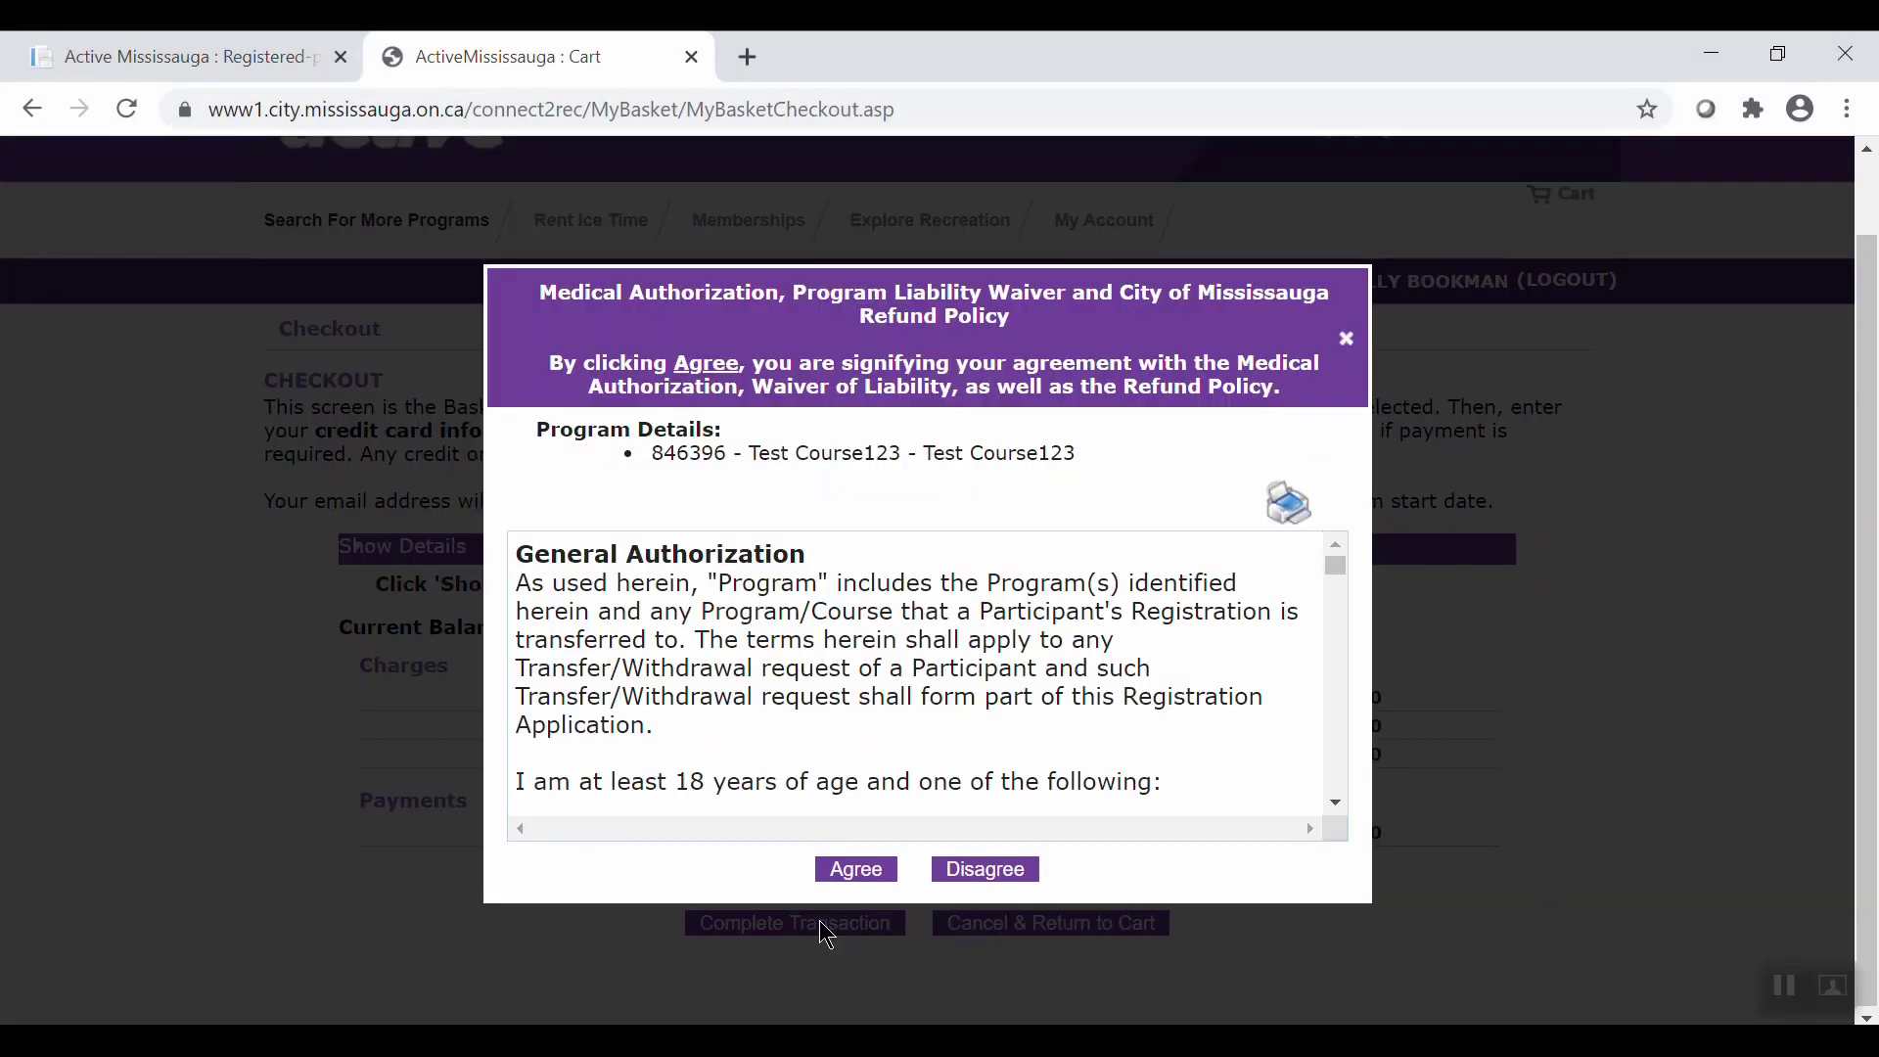
left_click(866, 870)
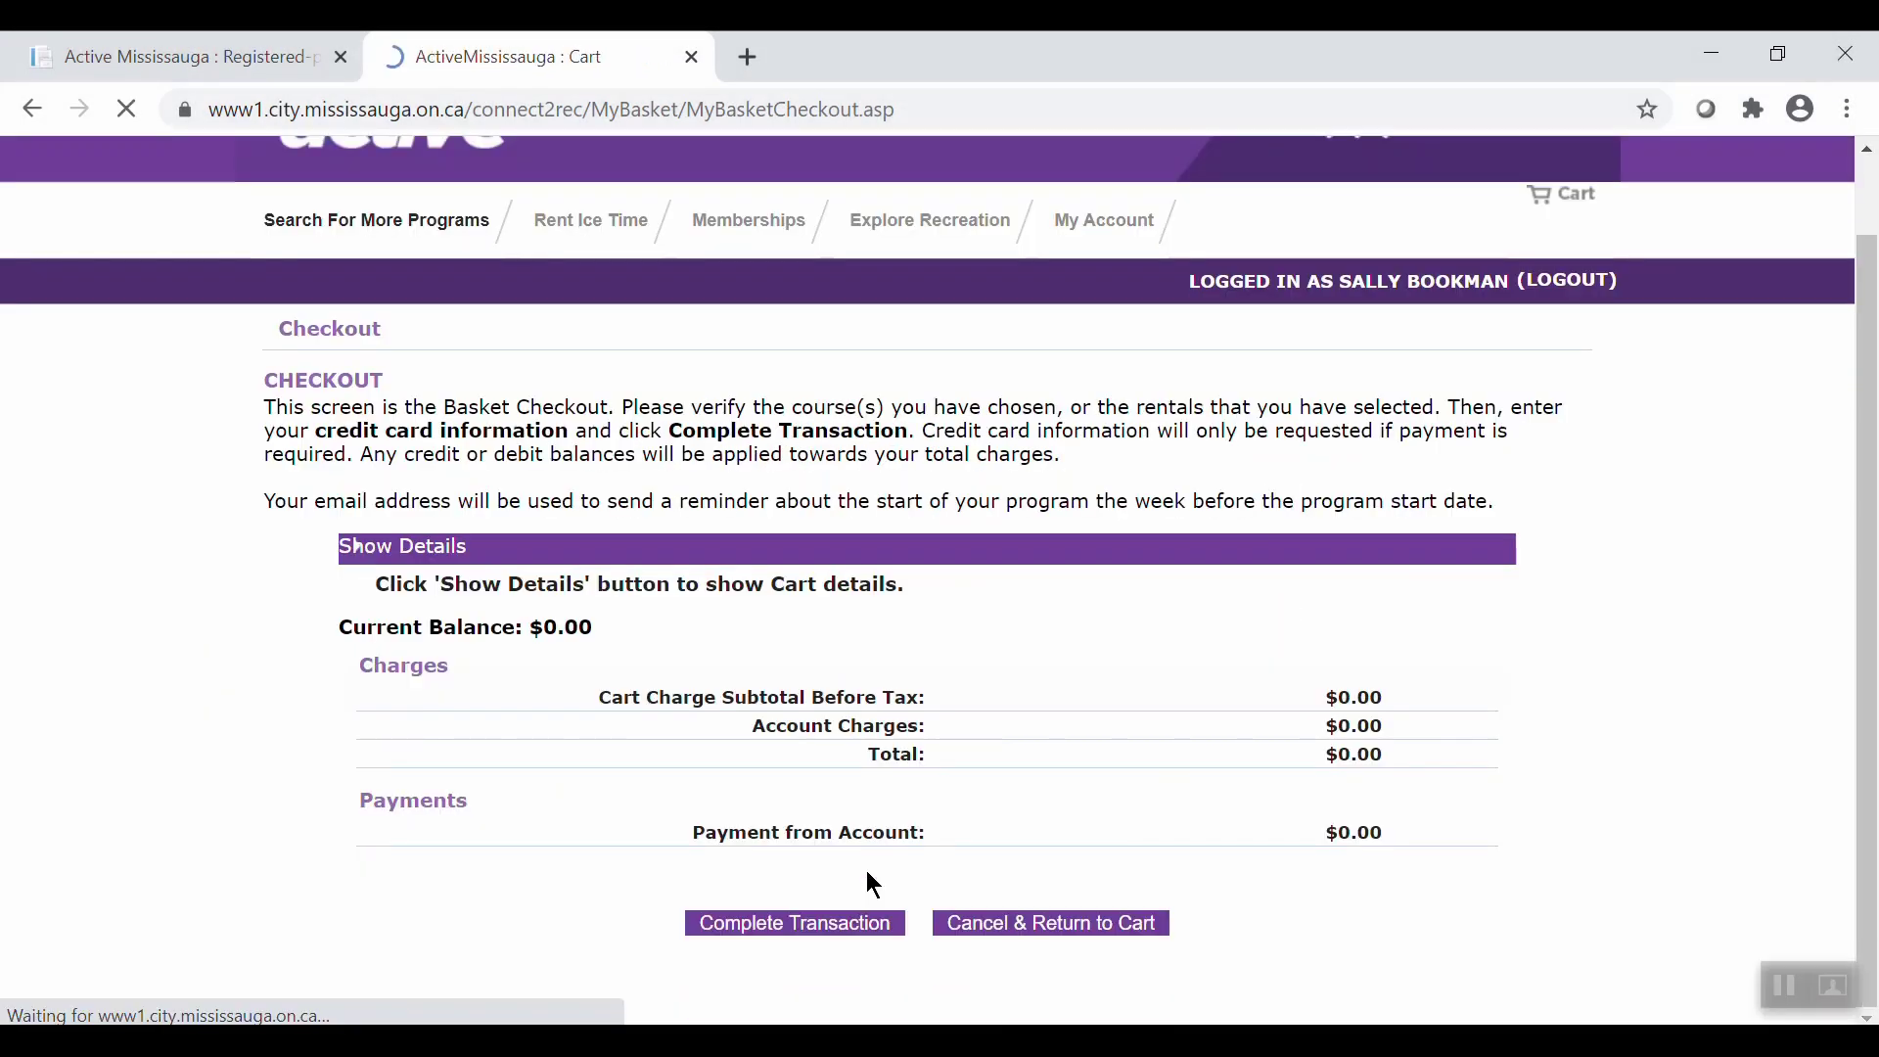
left_click_drag(1871, 575, 1849, 737)
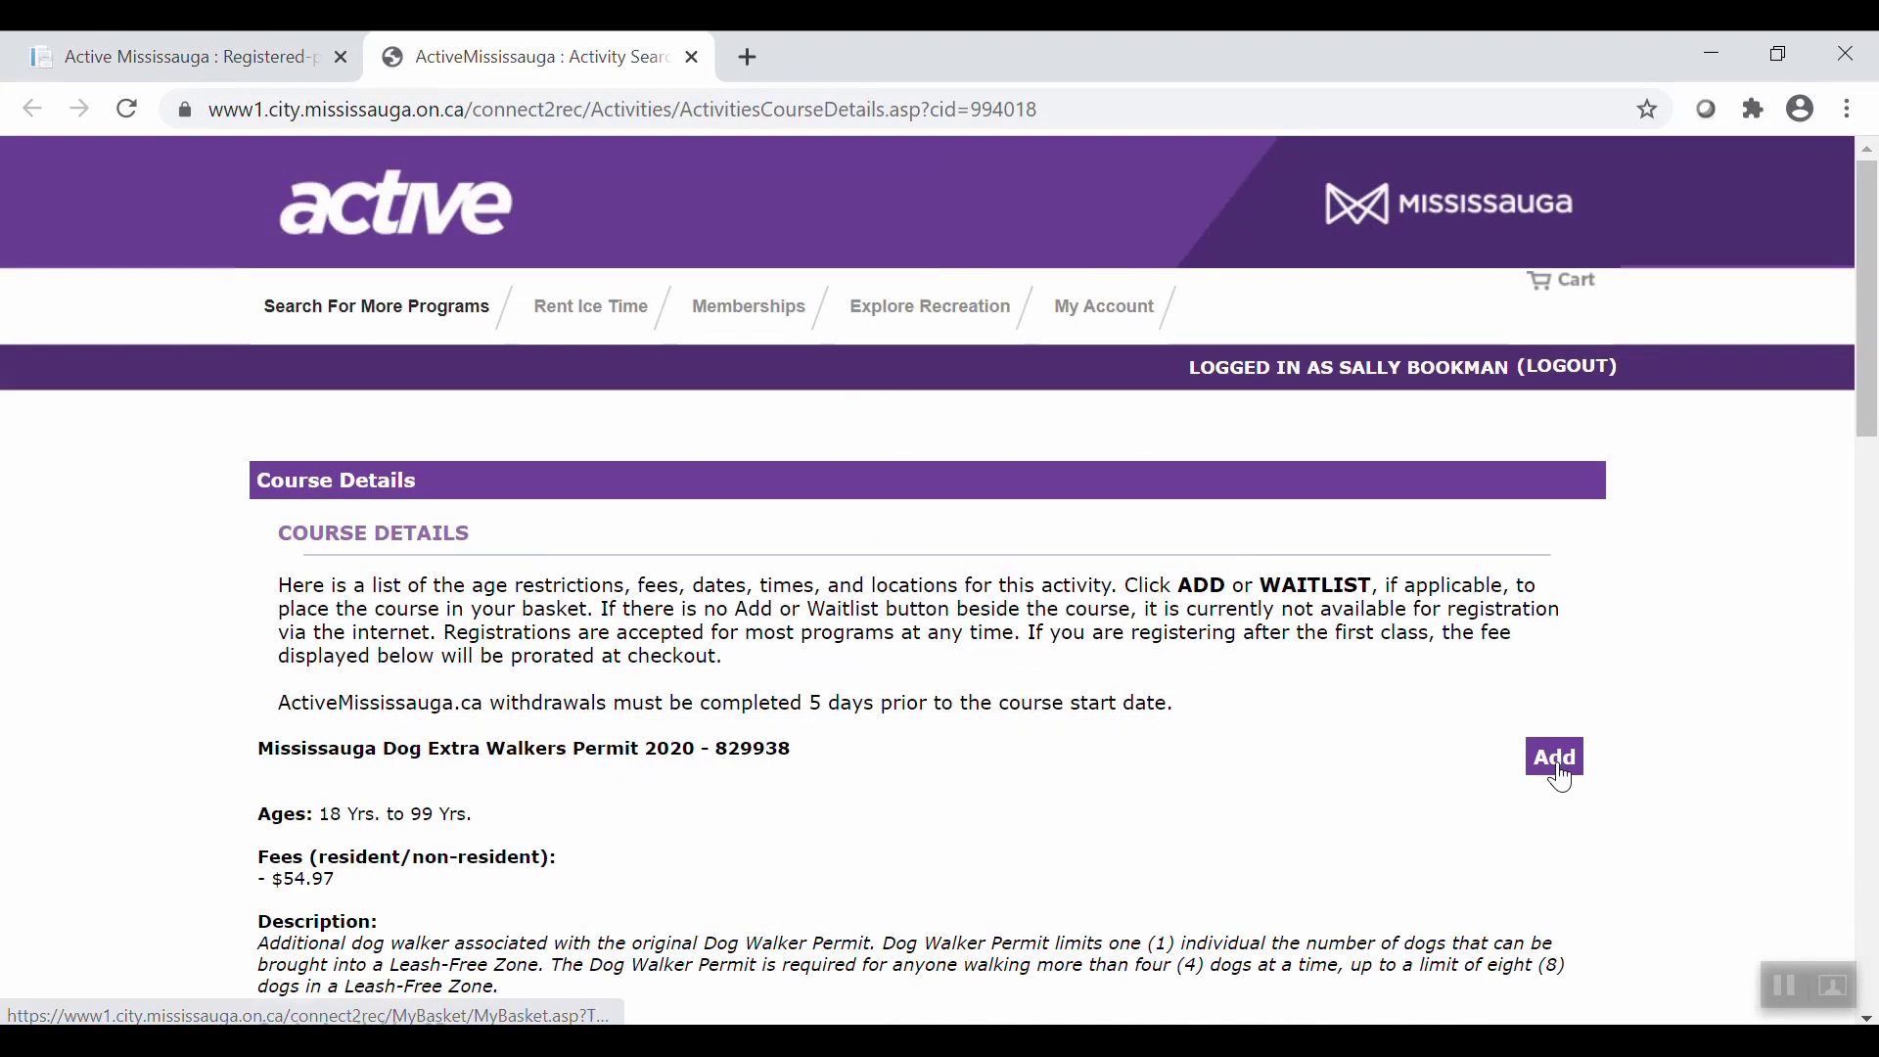
Add the Dog Extra Walkers Permit for the main contact and go to checkout ($23.44 total).
left_click(1562, 778)
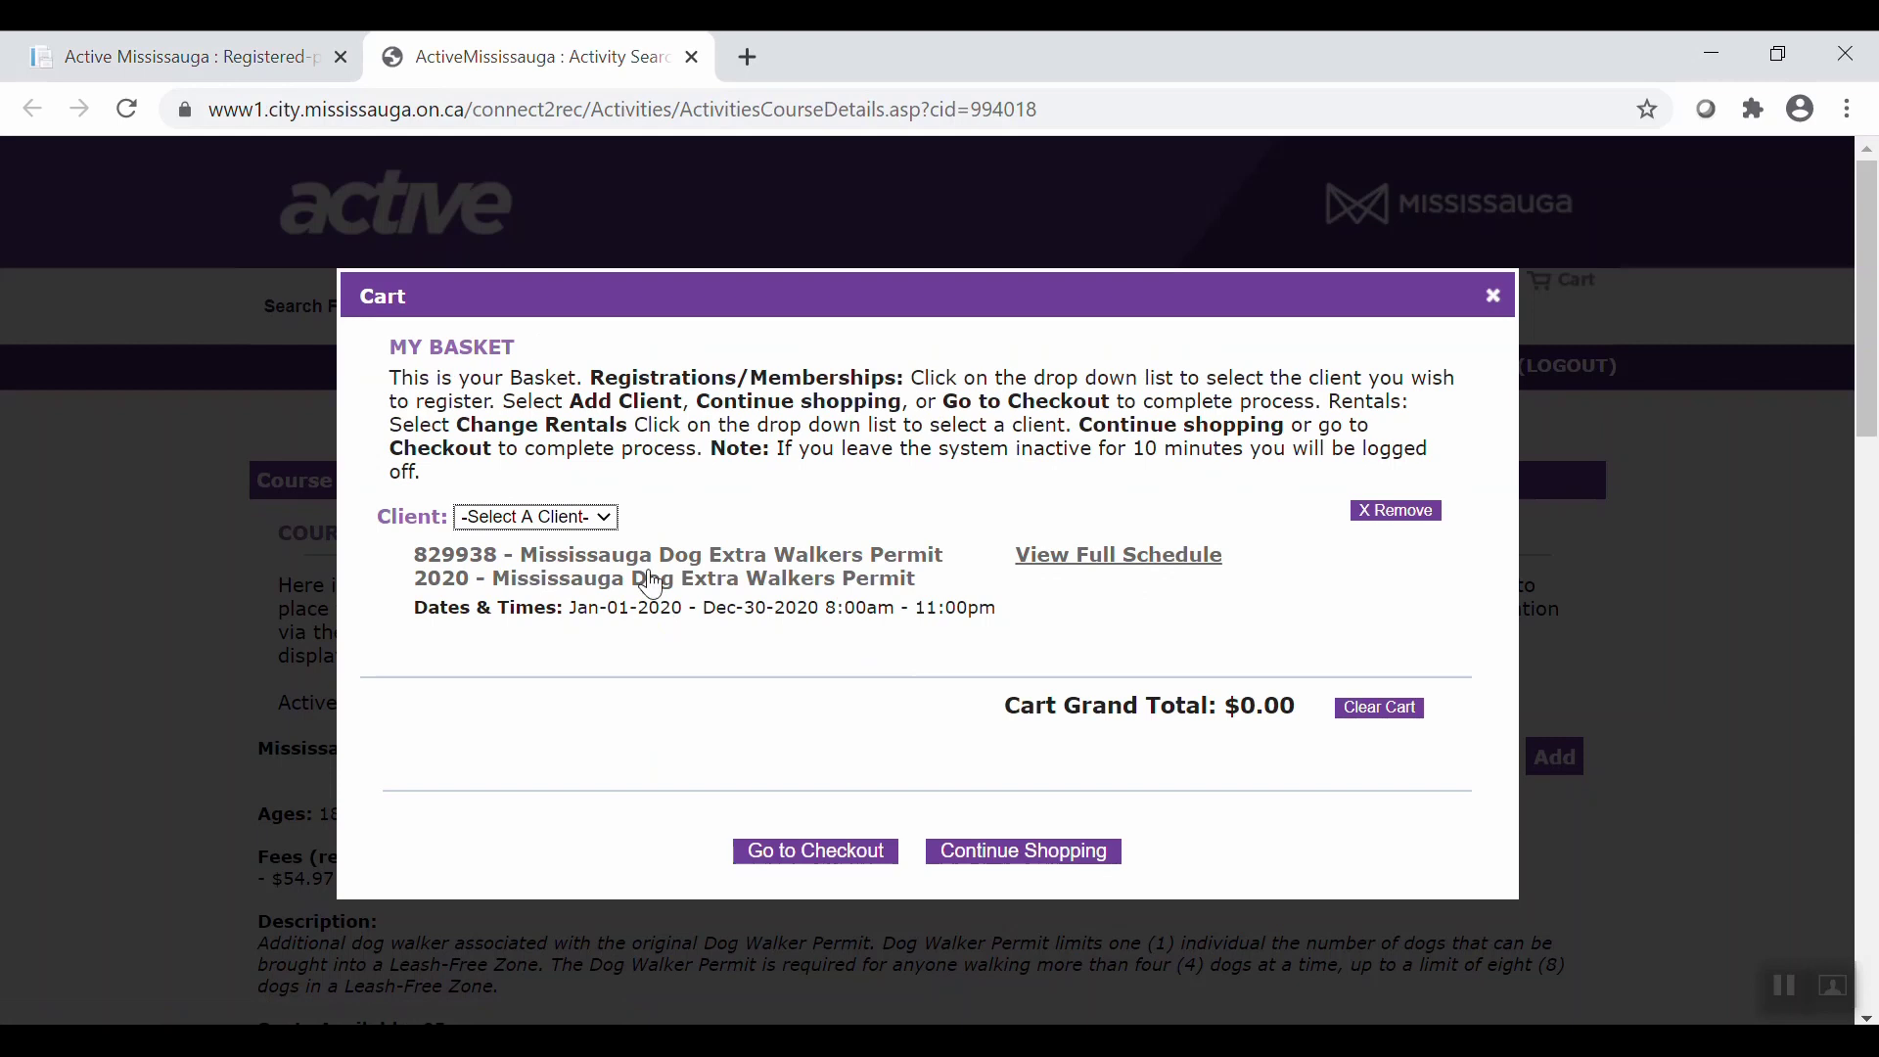
left_click(605, 519)
left_click(581, 597)
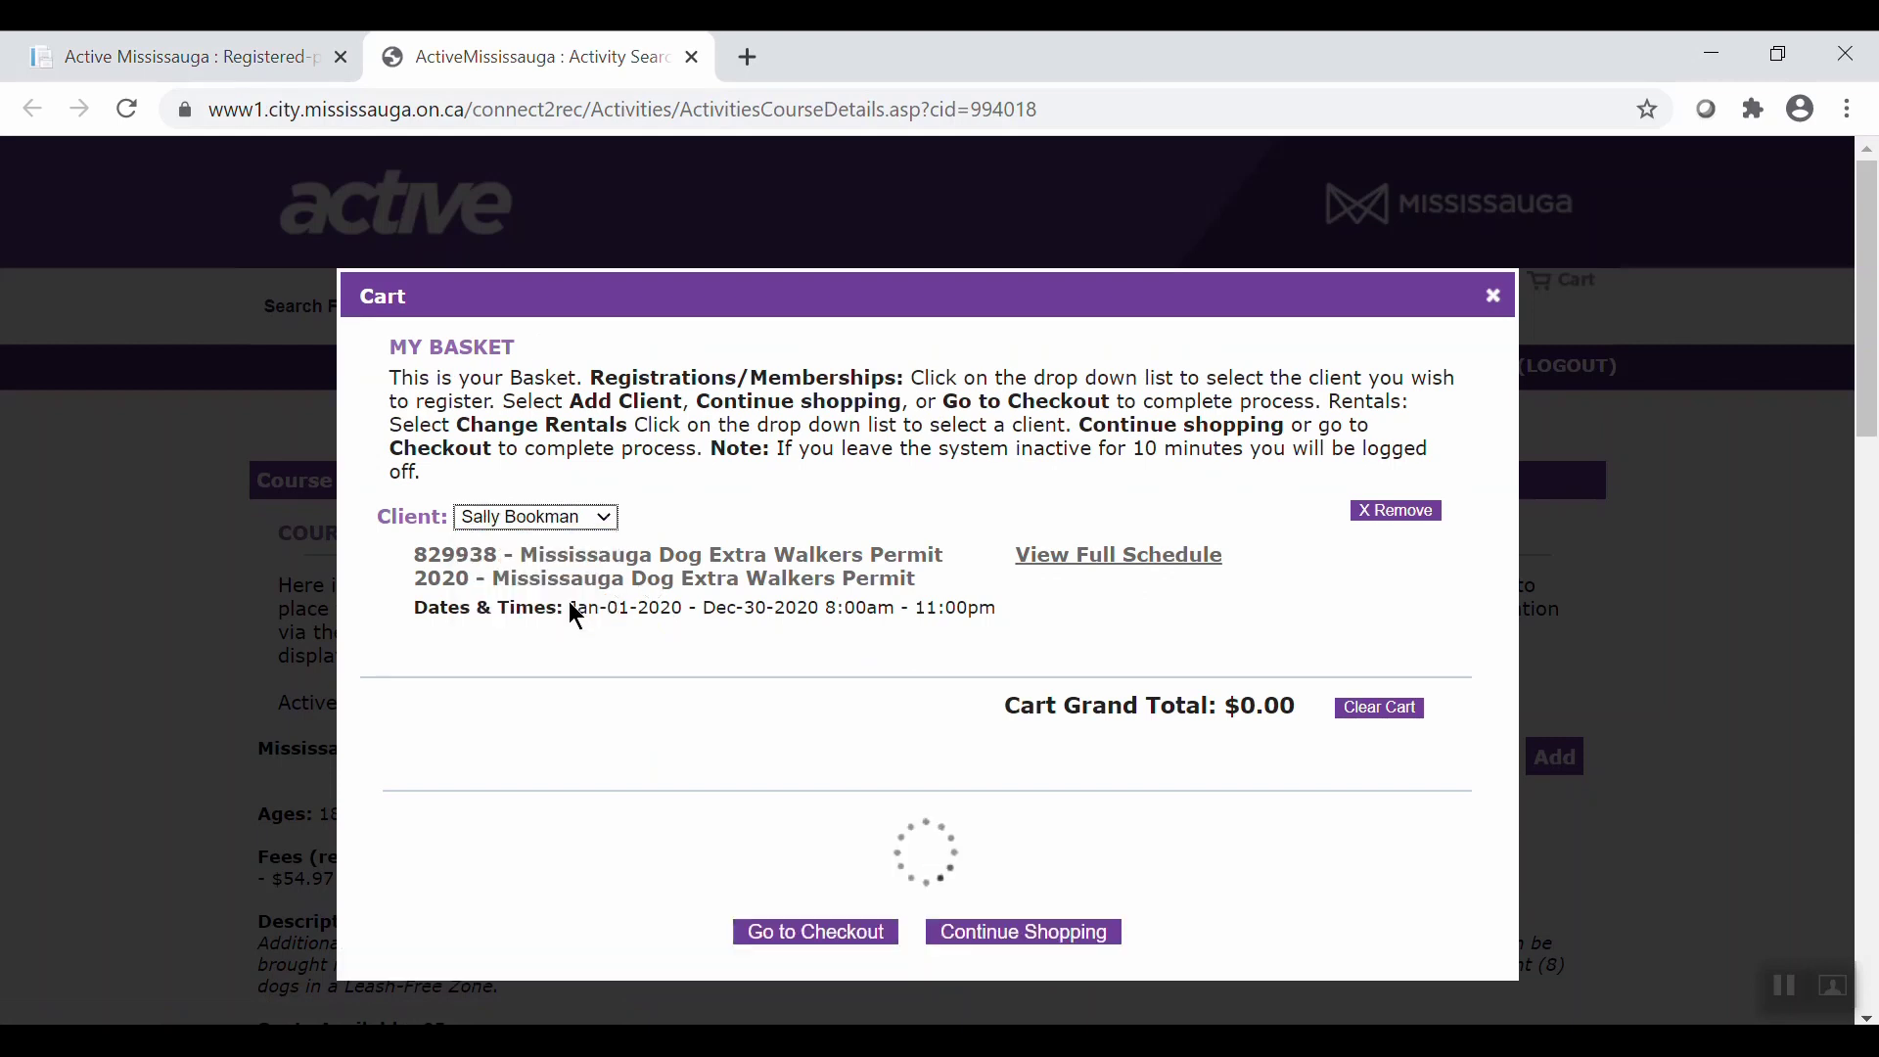
left_click(865, 877)
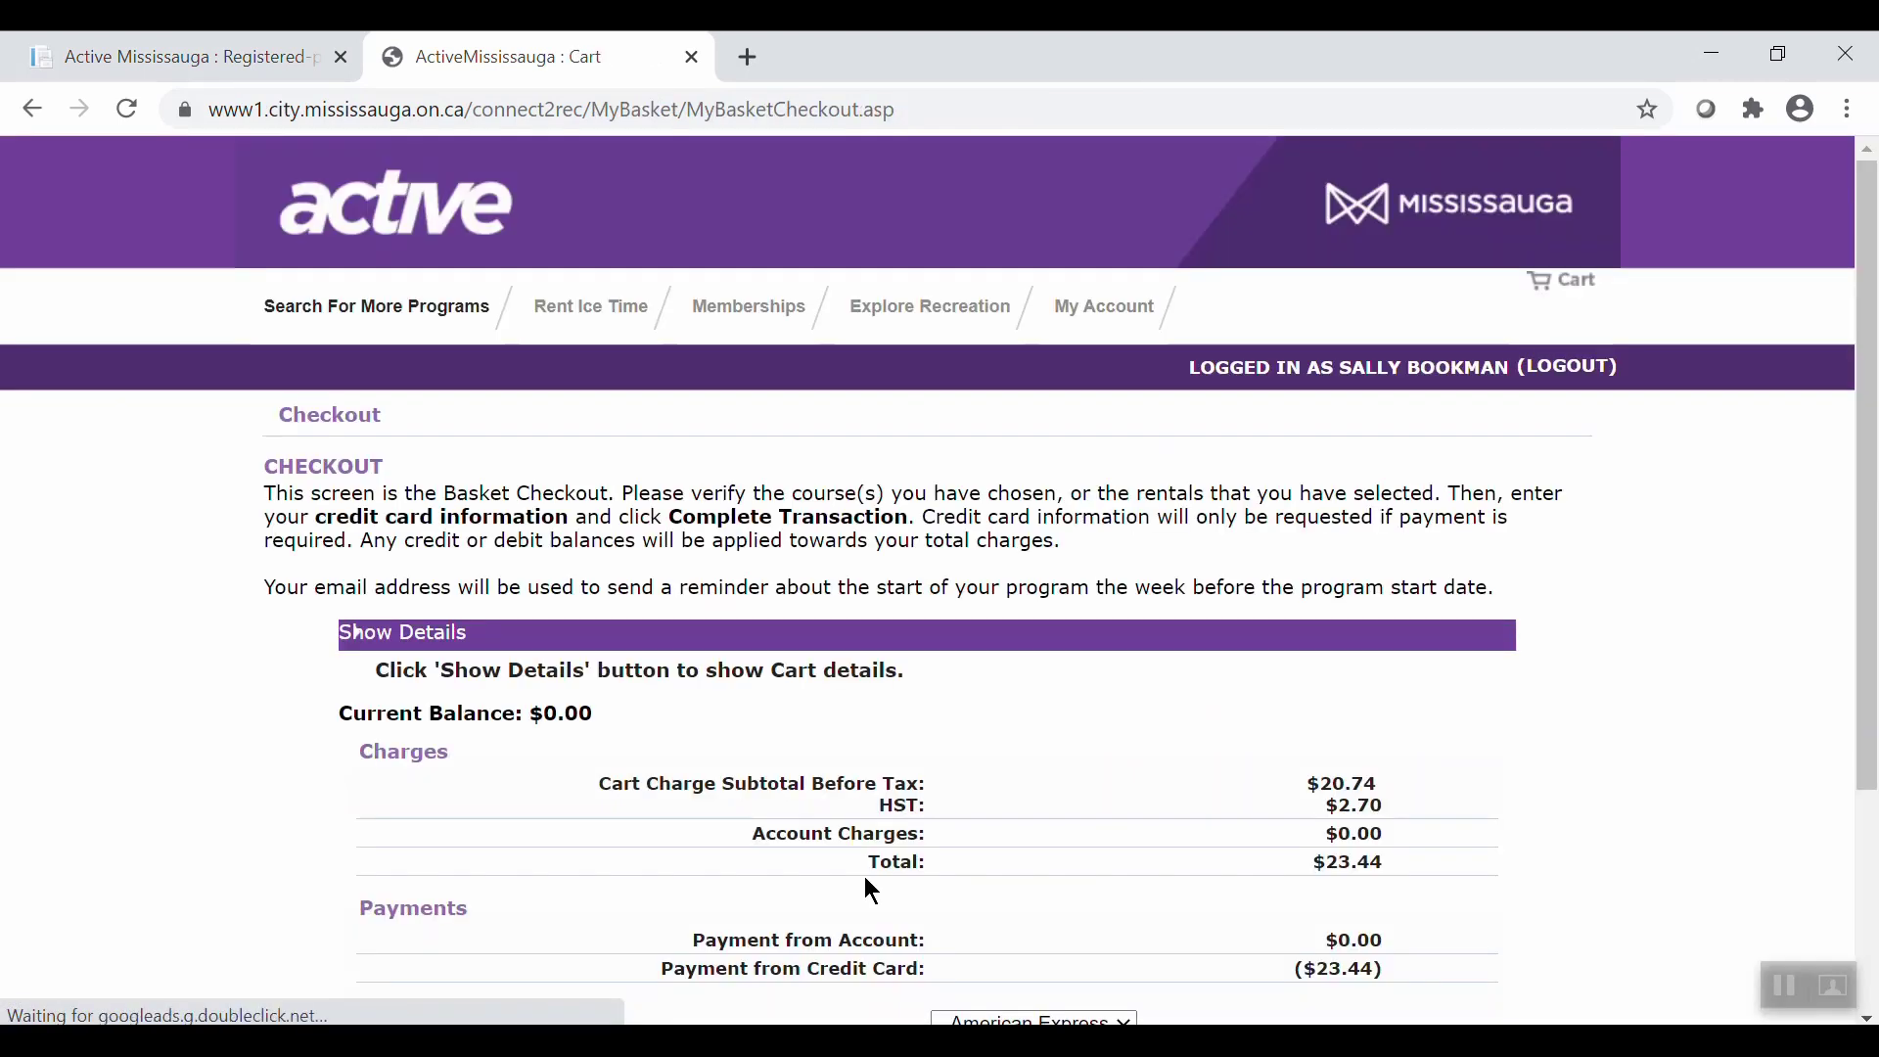
left_click_drag(1866, 683, 1852, 885)
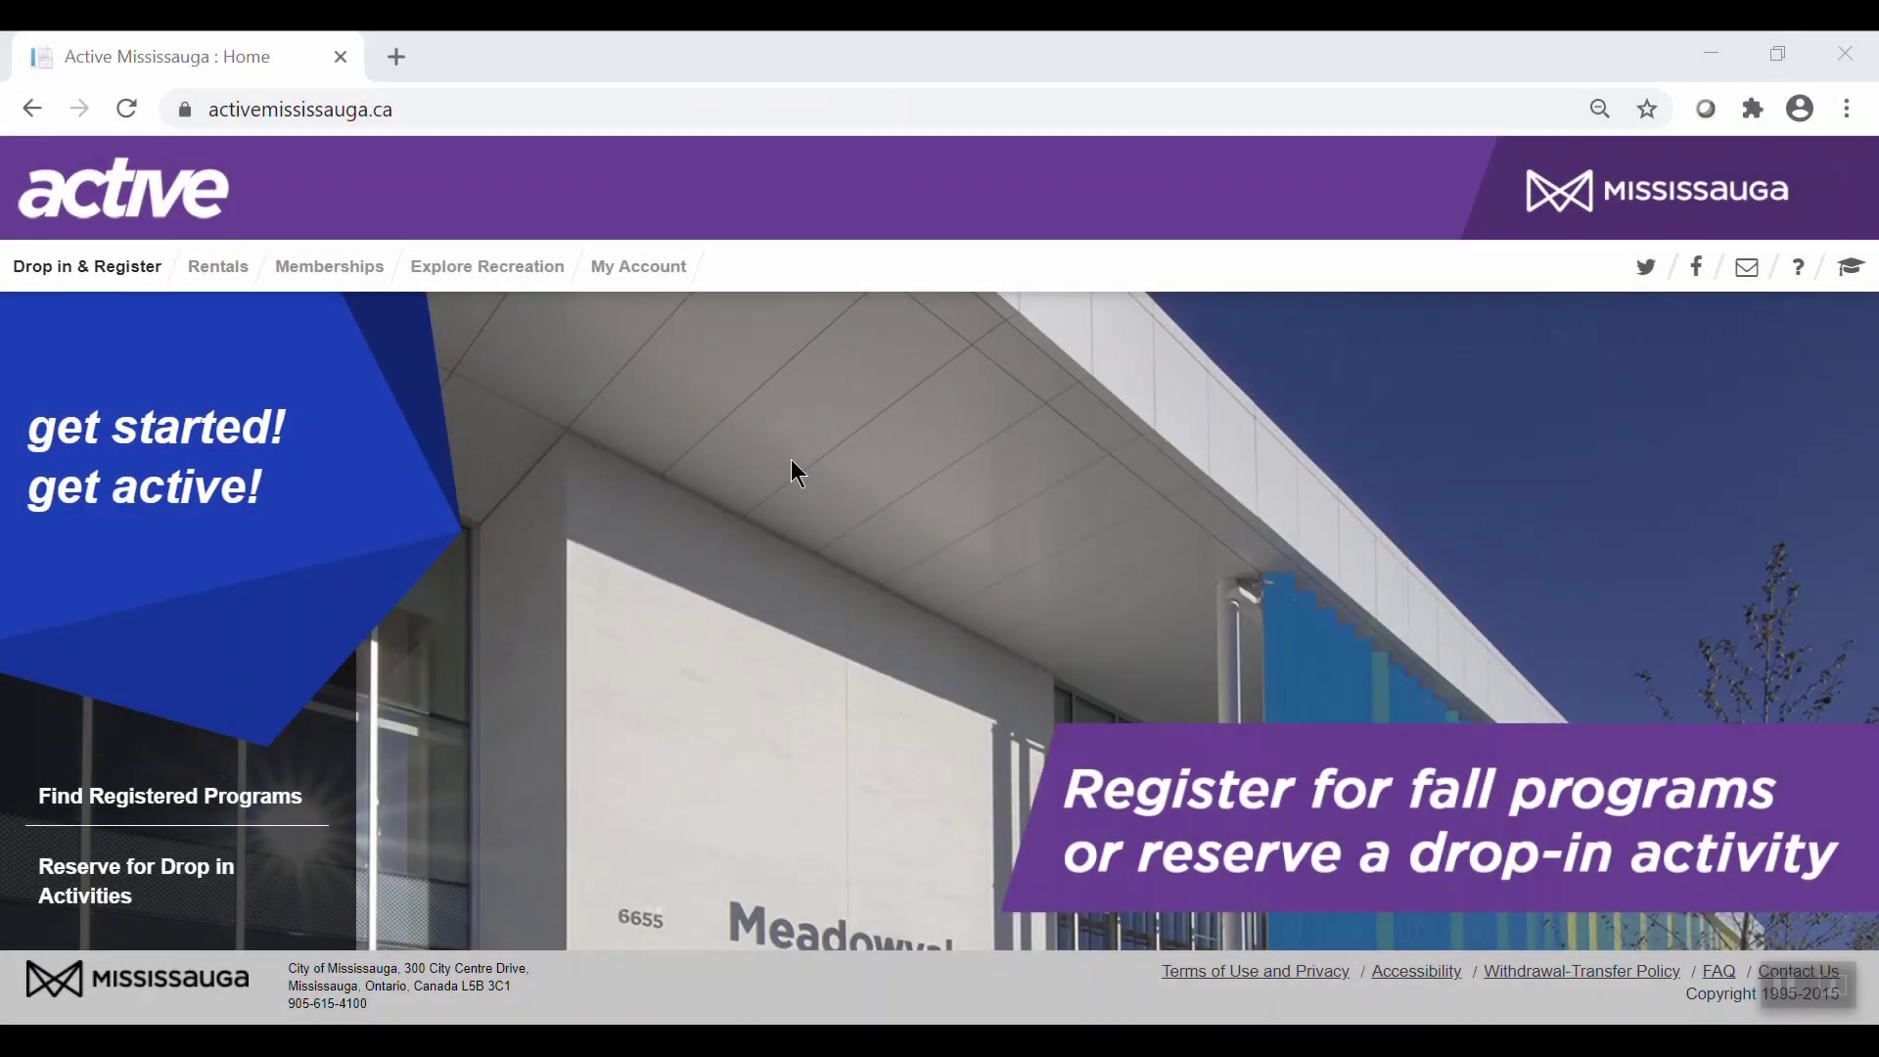
Search 'weight room' and register for the September 8 Fall 2020 Weight And Cardio session.
left_click(121, 278)
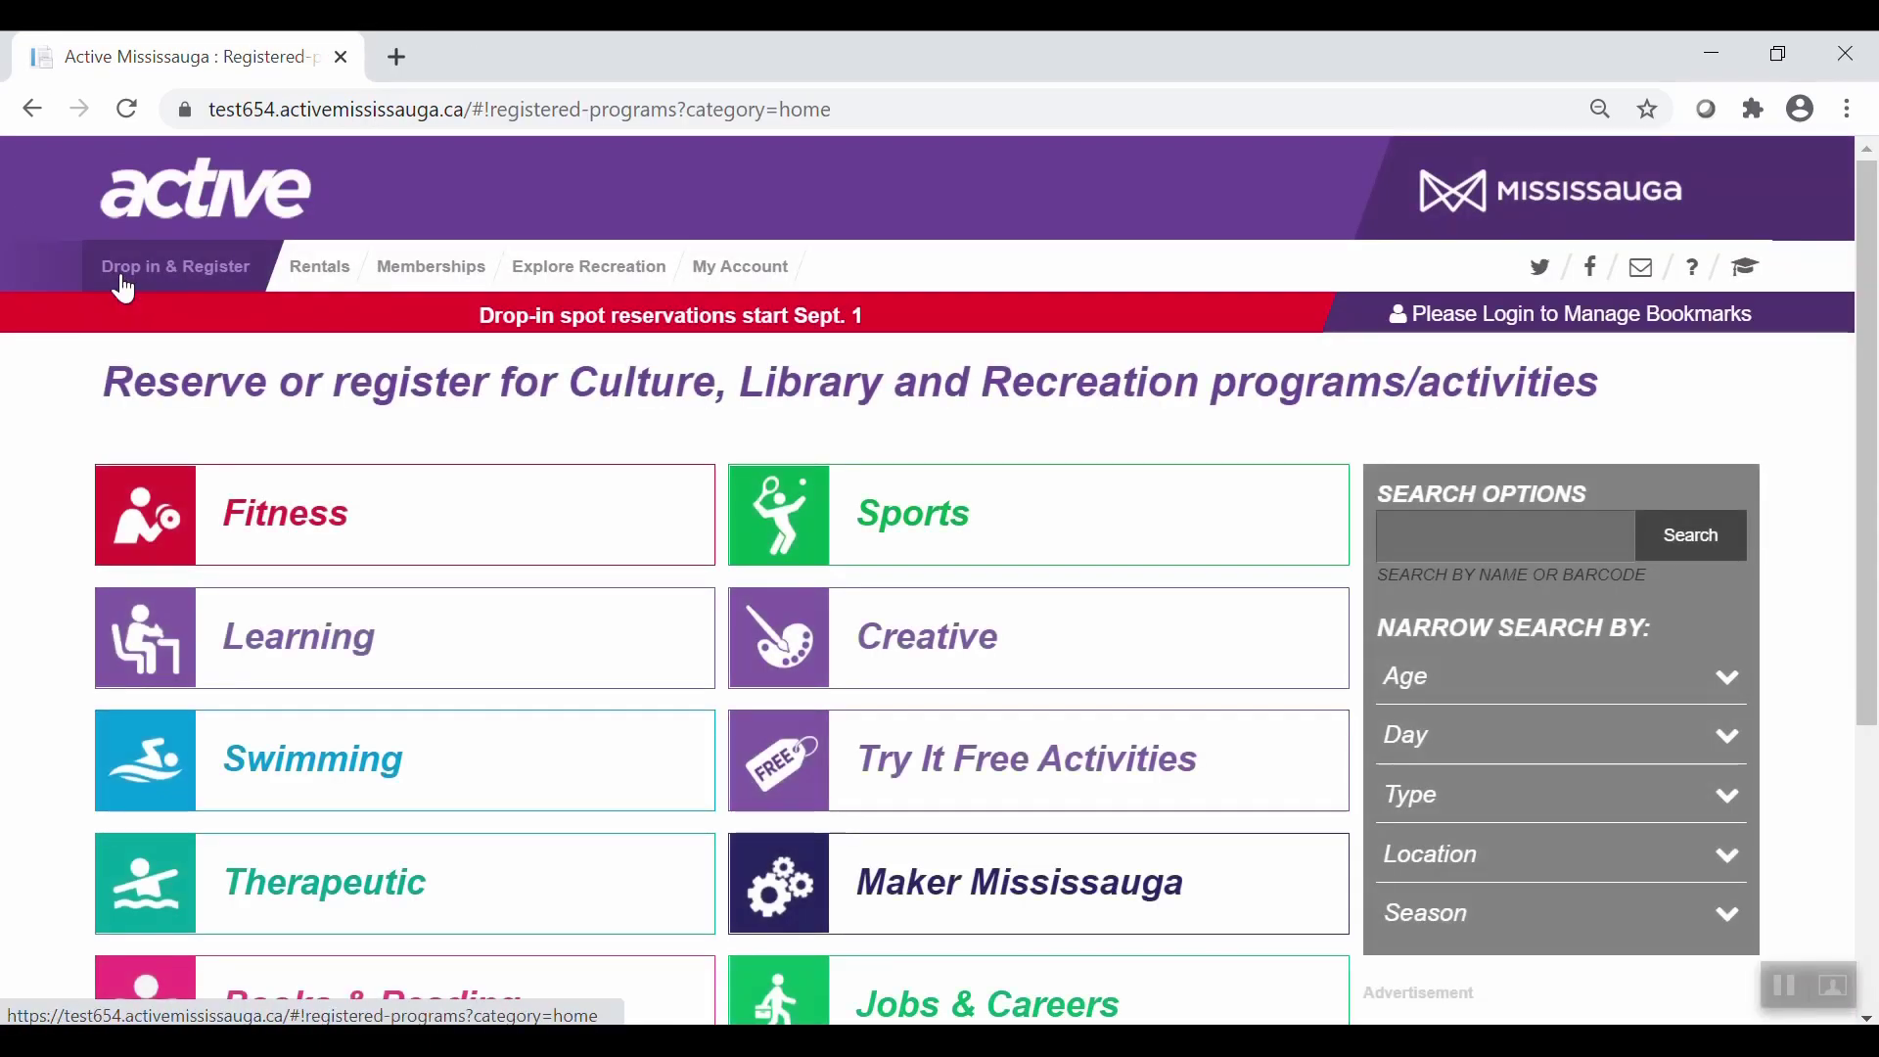
left_click(1476, 534)
type("weight room")
key("Return")
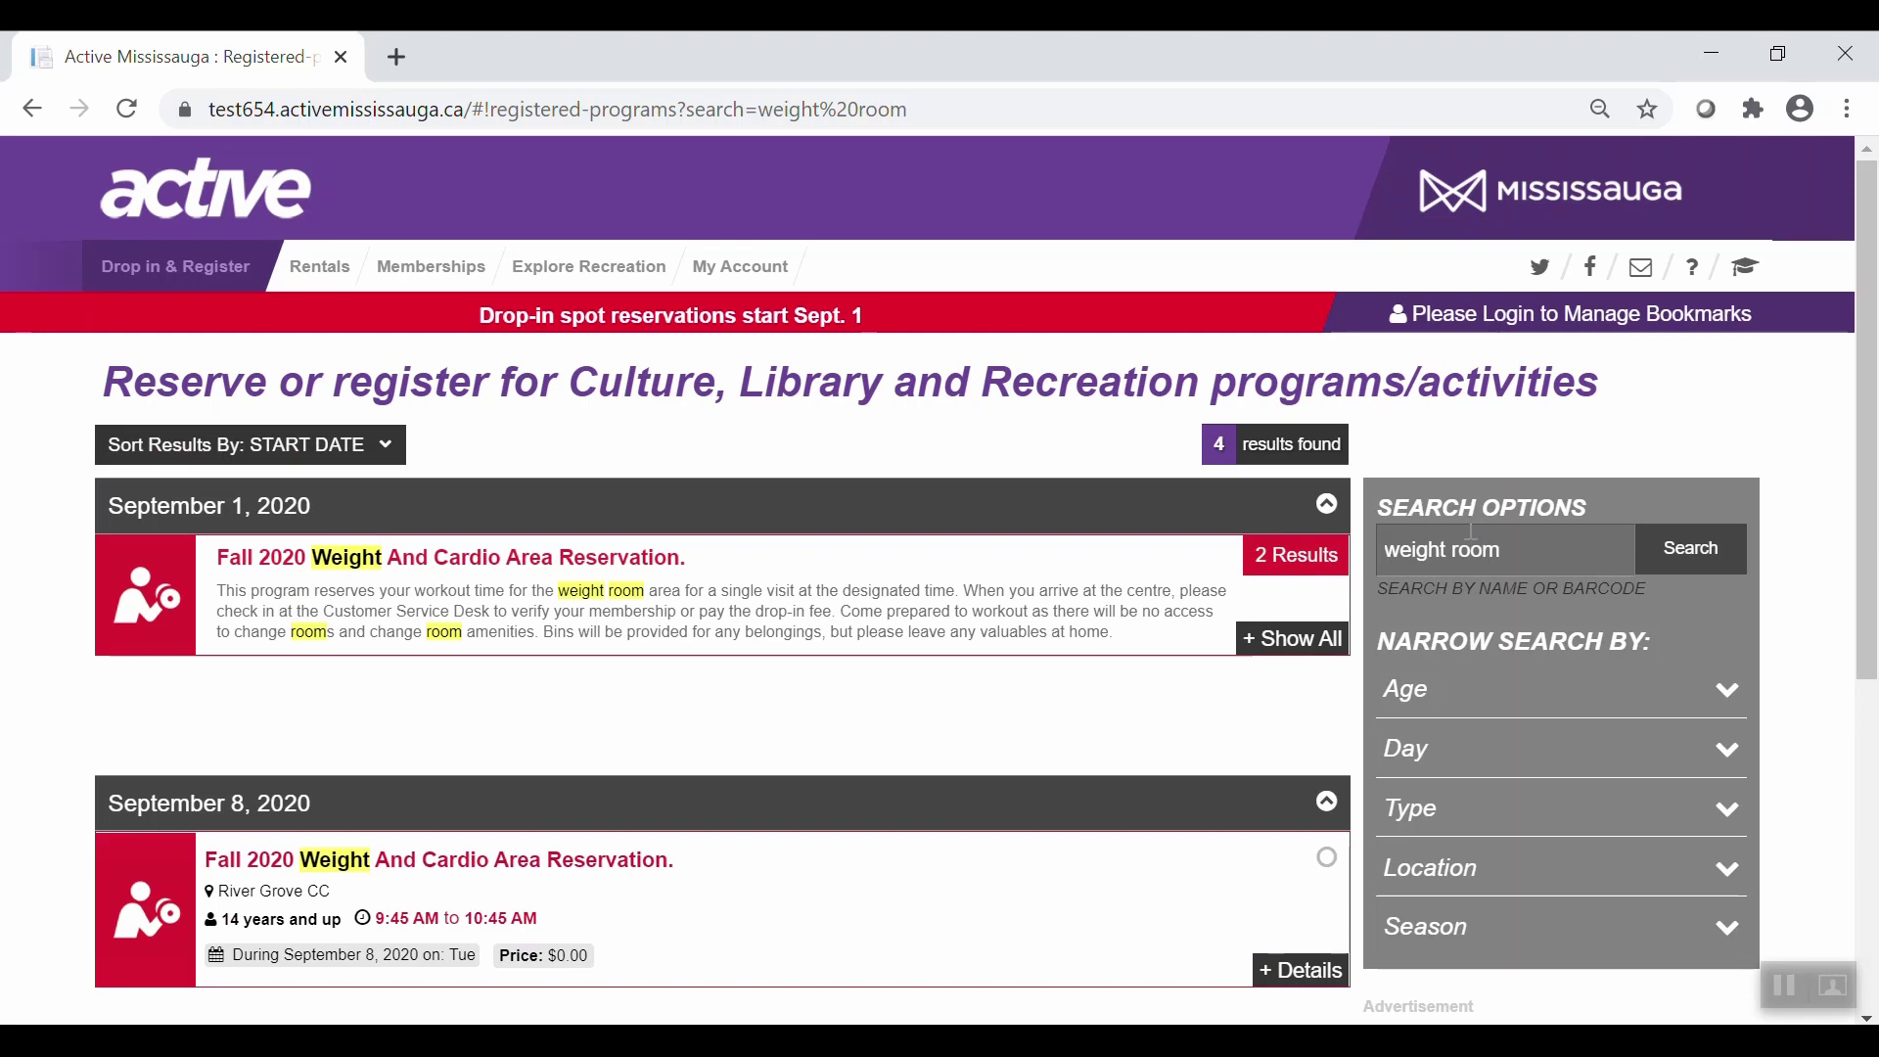
left_click_drag(1857, 378, 1821, 623)
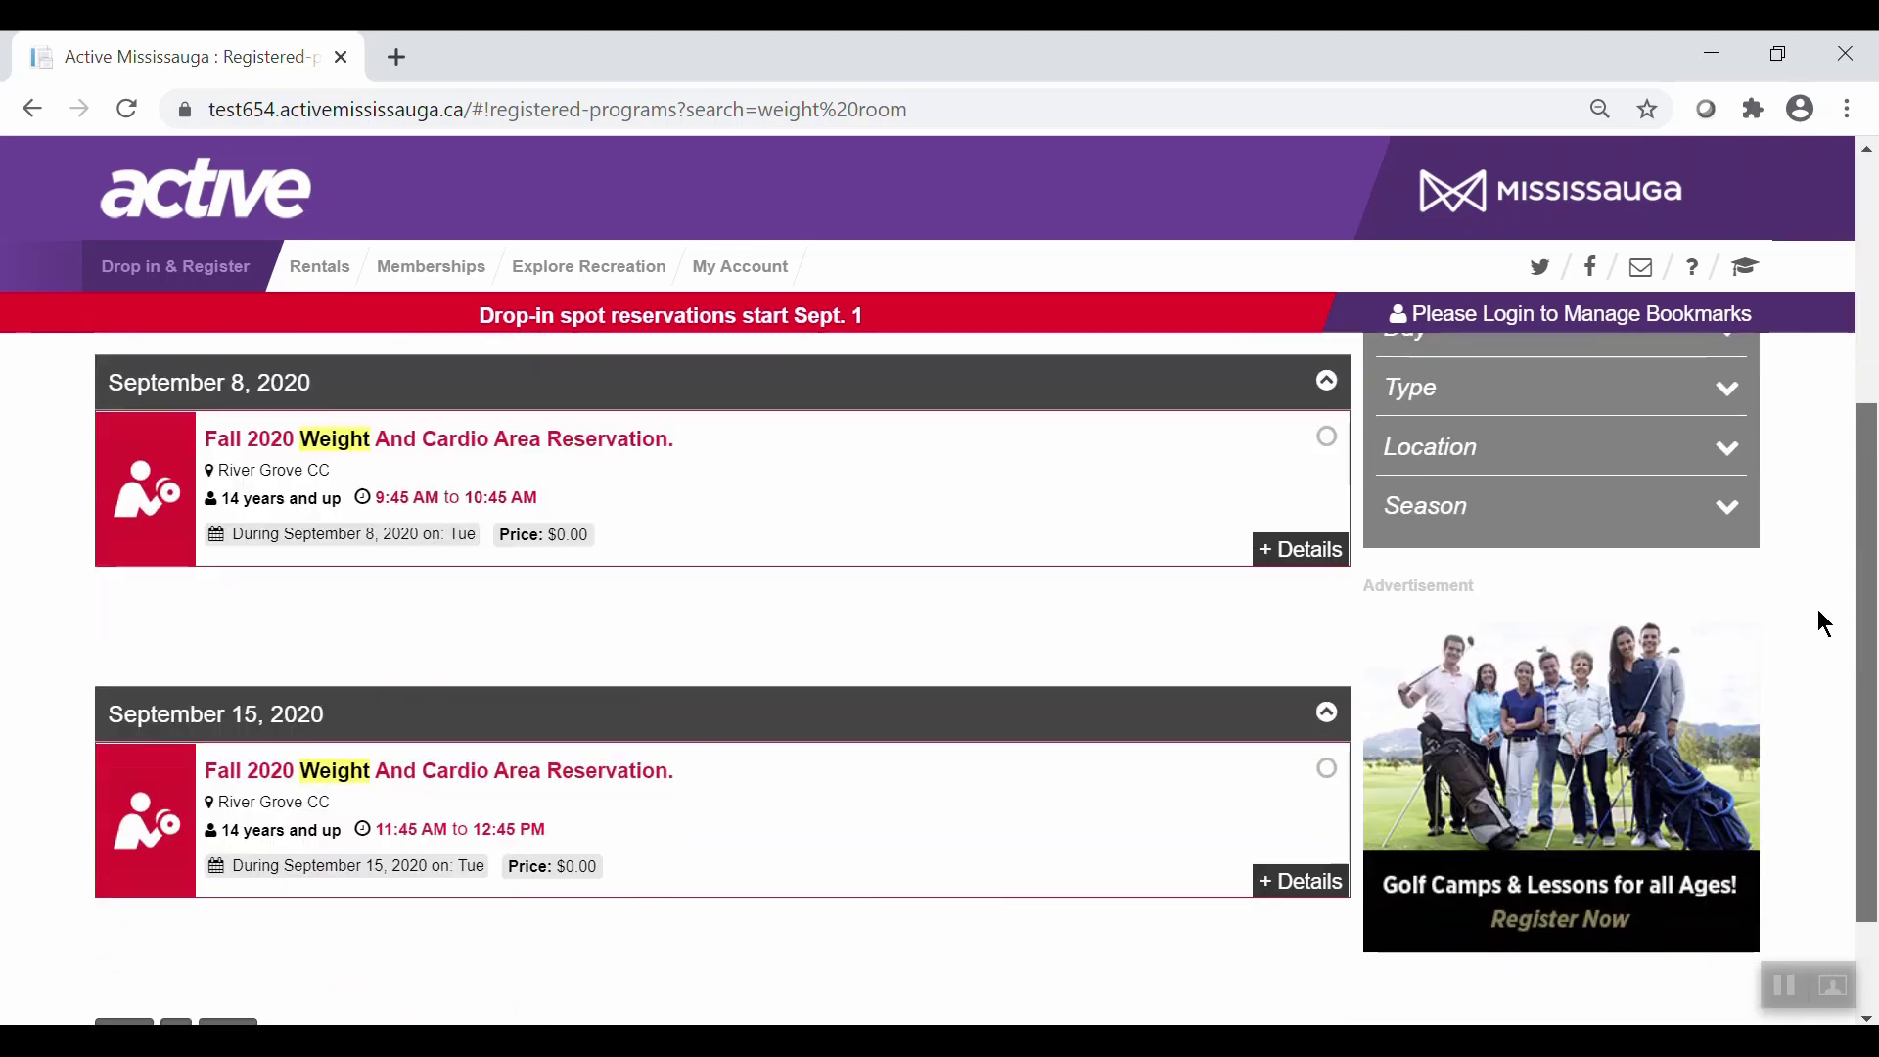
left_click(845, 480)
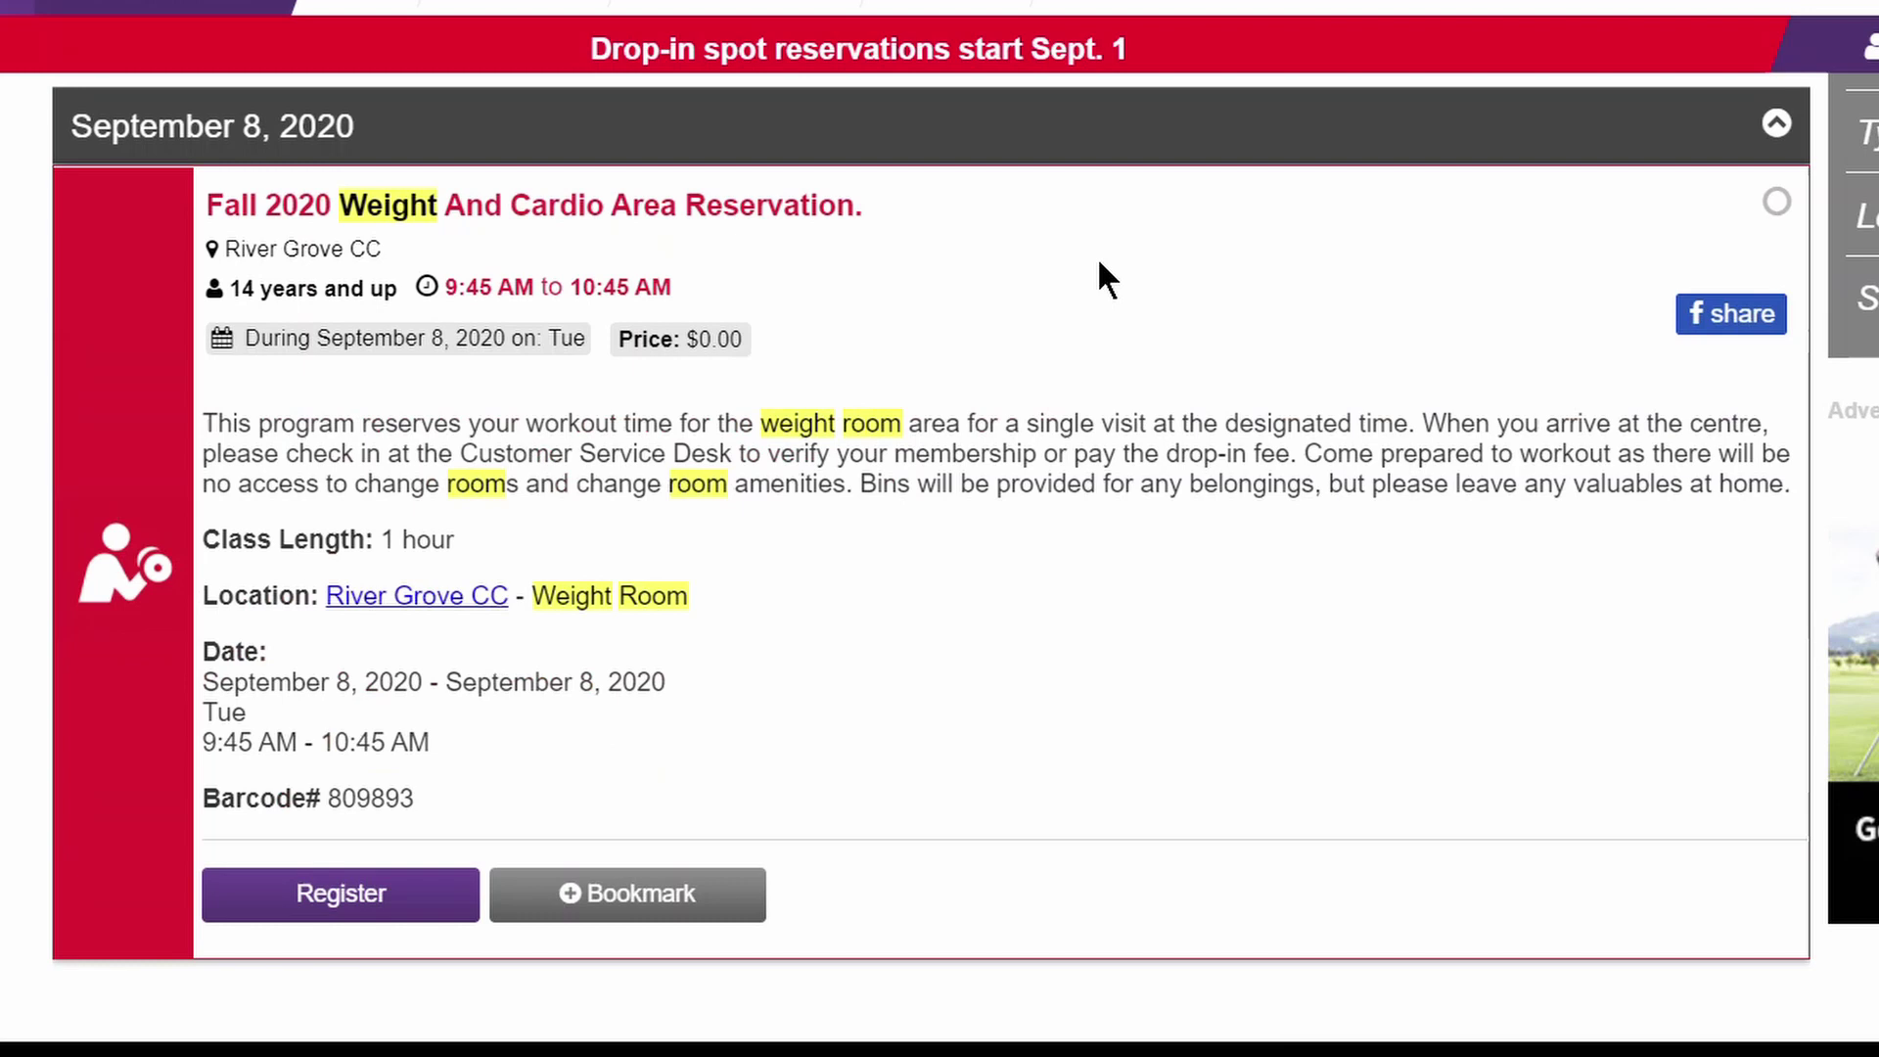
left_click(416, 894)
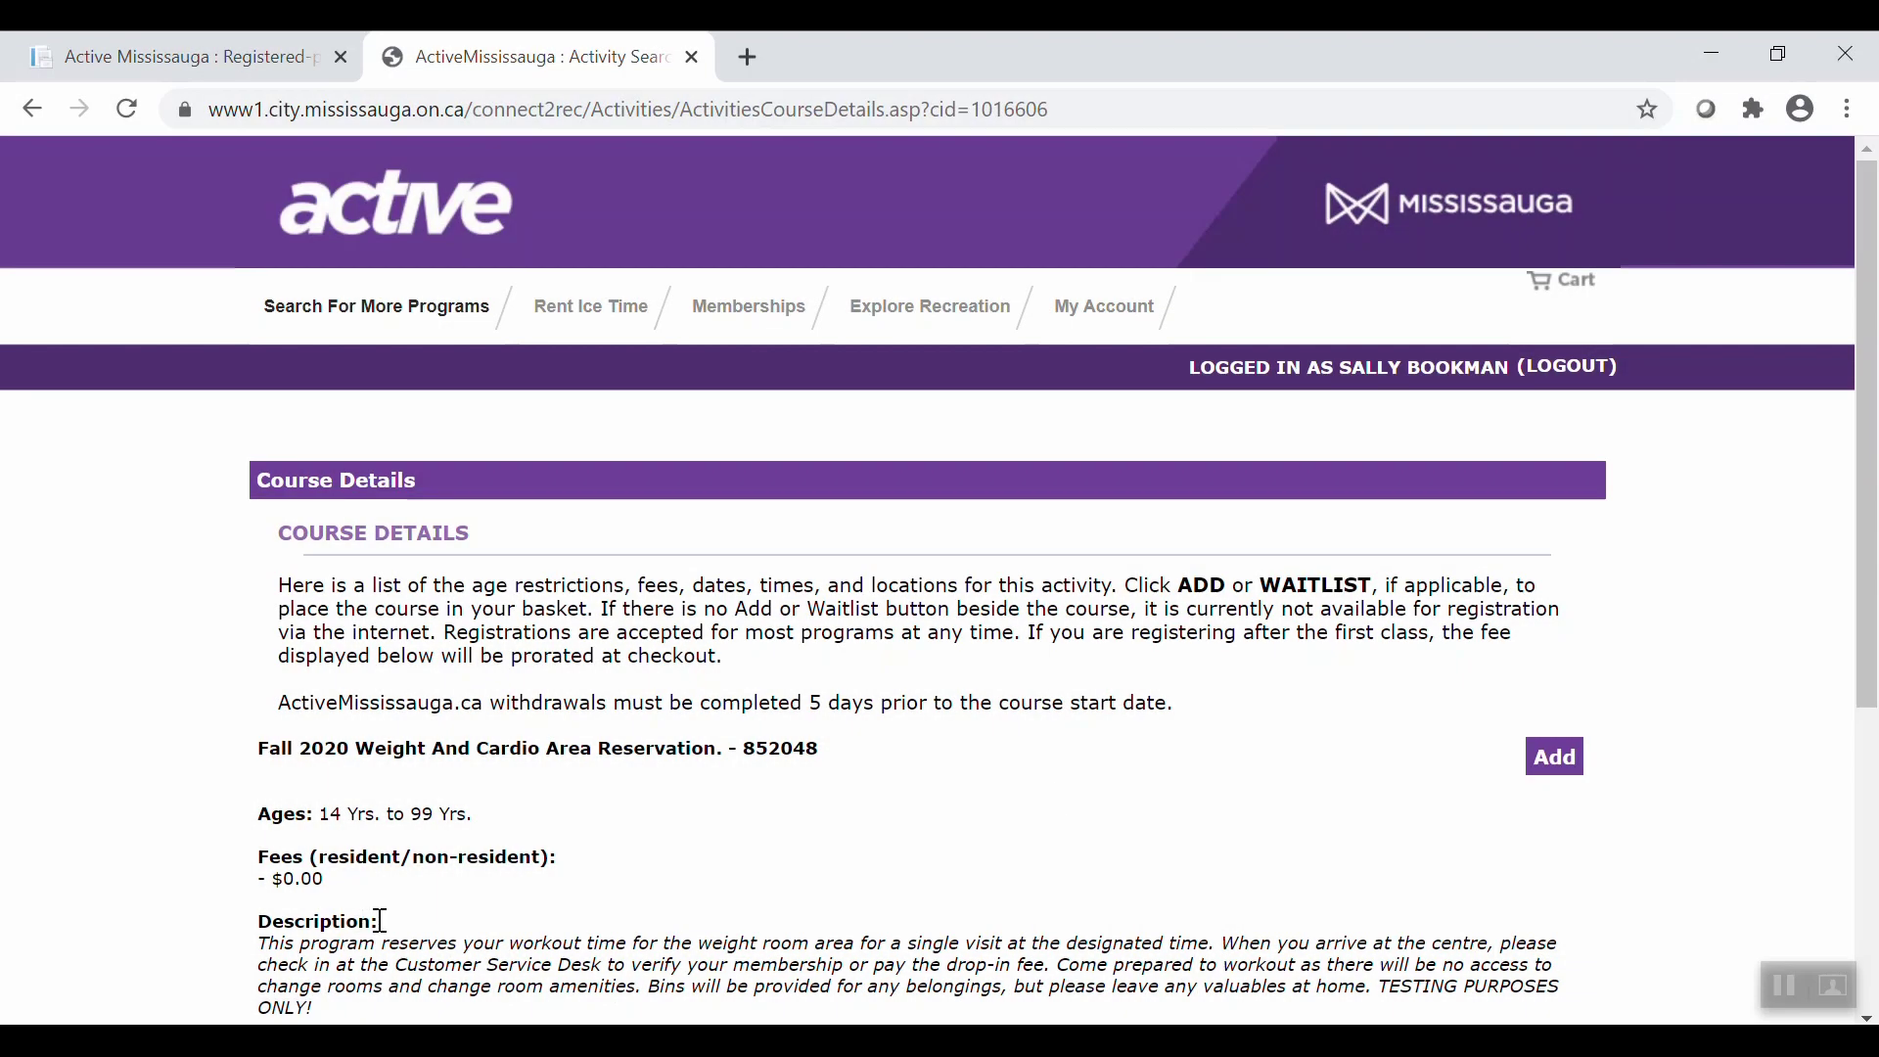
Add the weight room reservation to the cart for the main contact.
left_click(1571, 760)
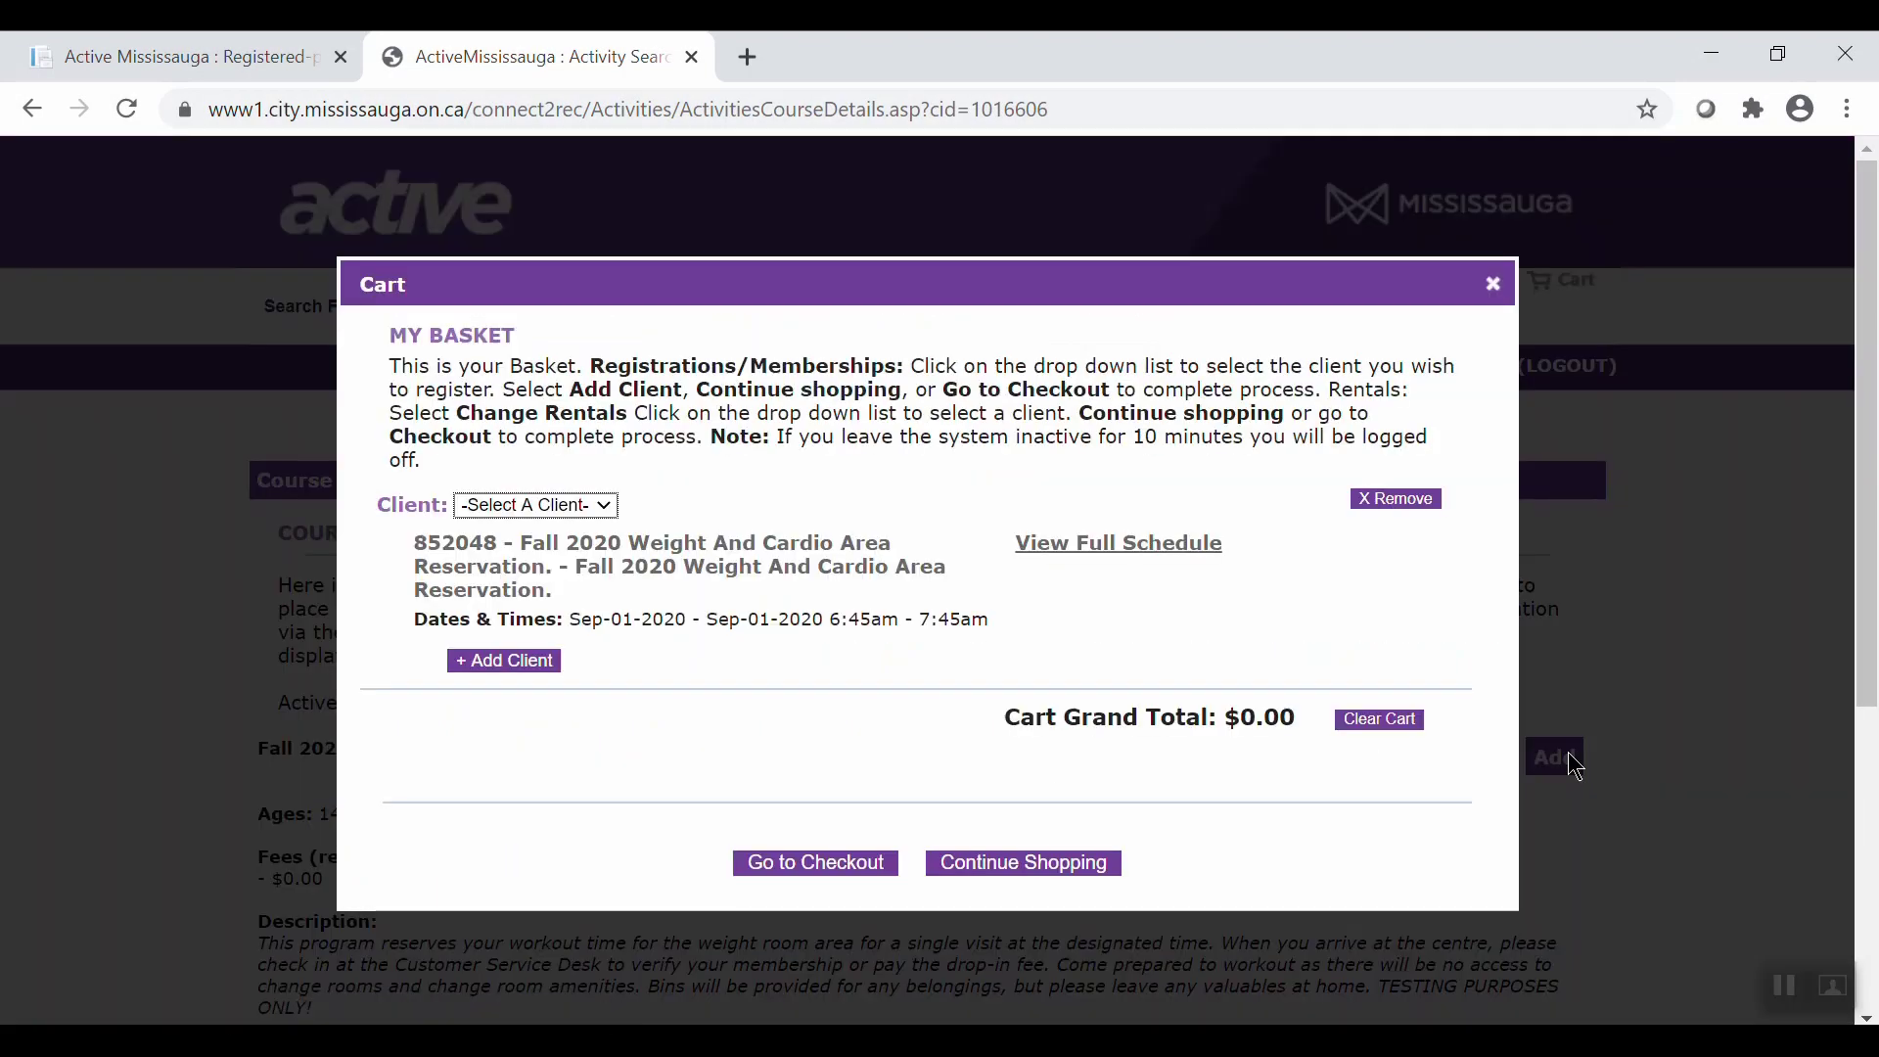
left_click(599, 505)
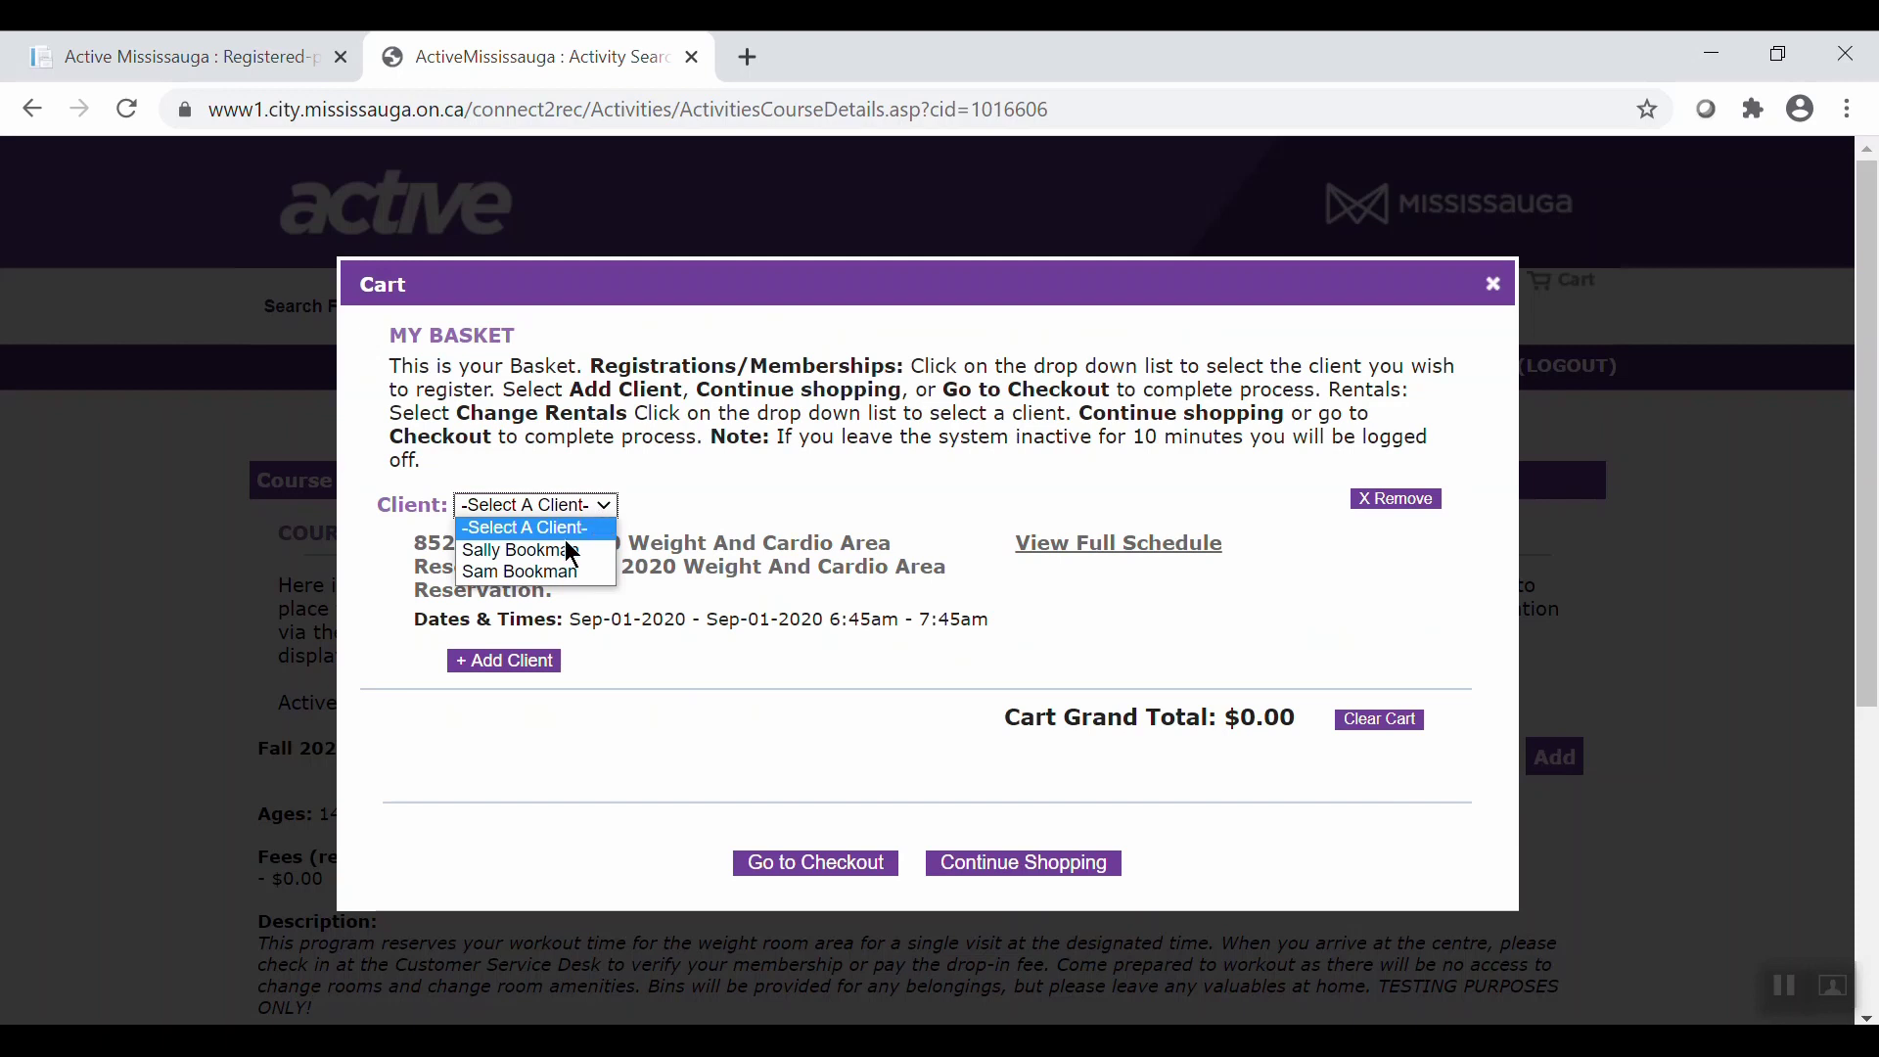
left_click(572, 553)
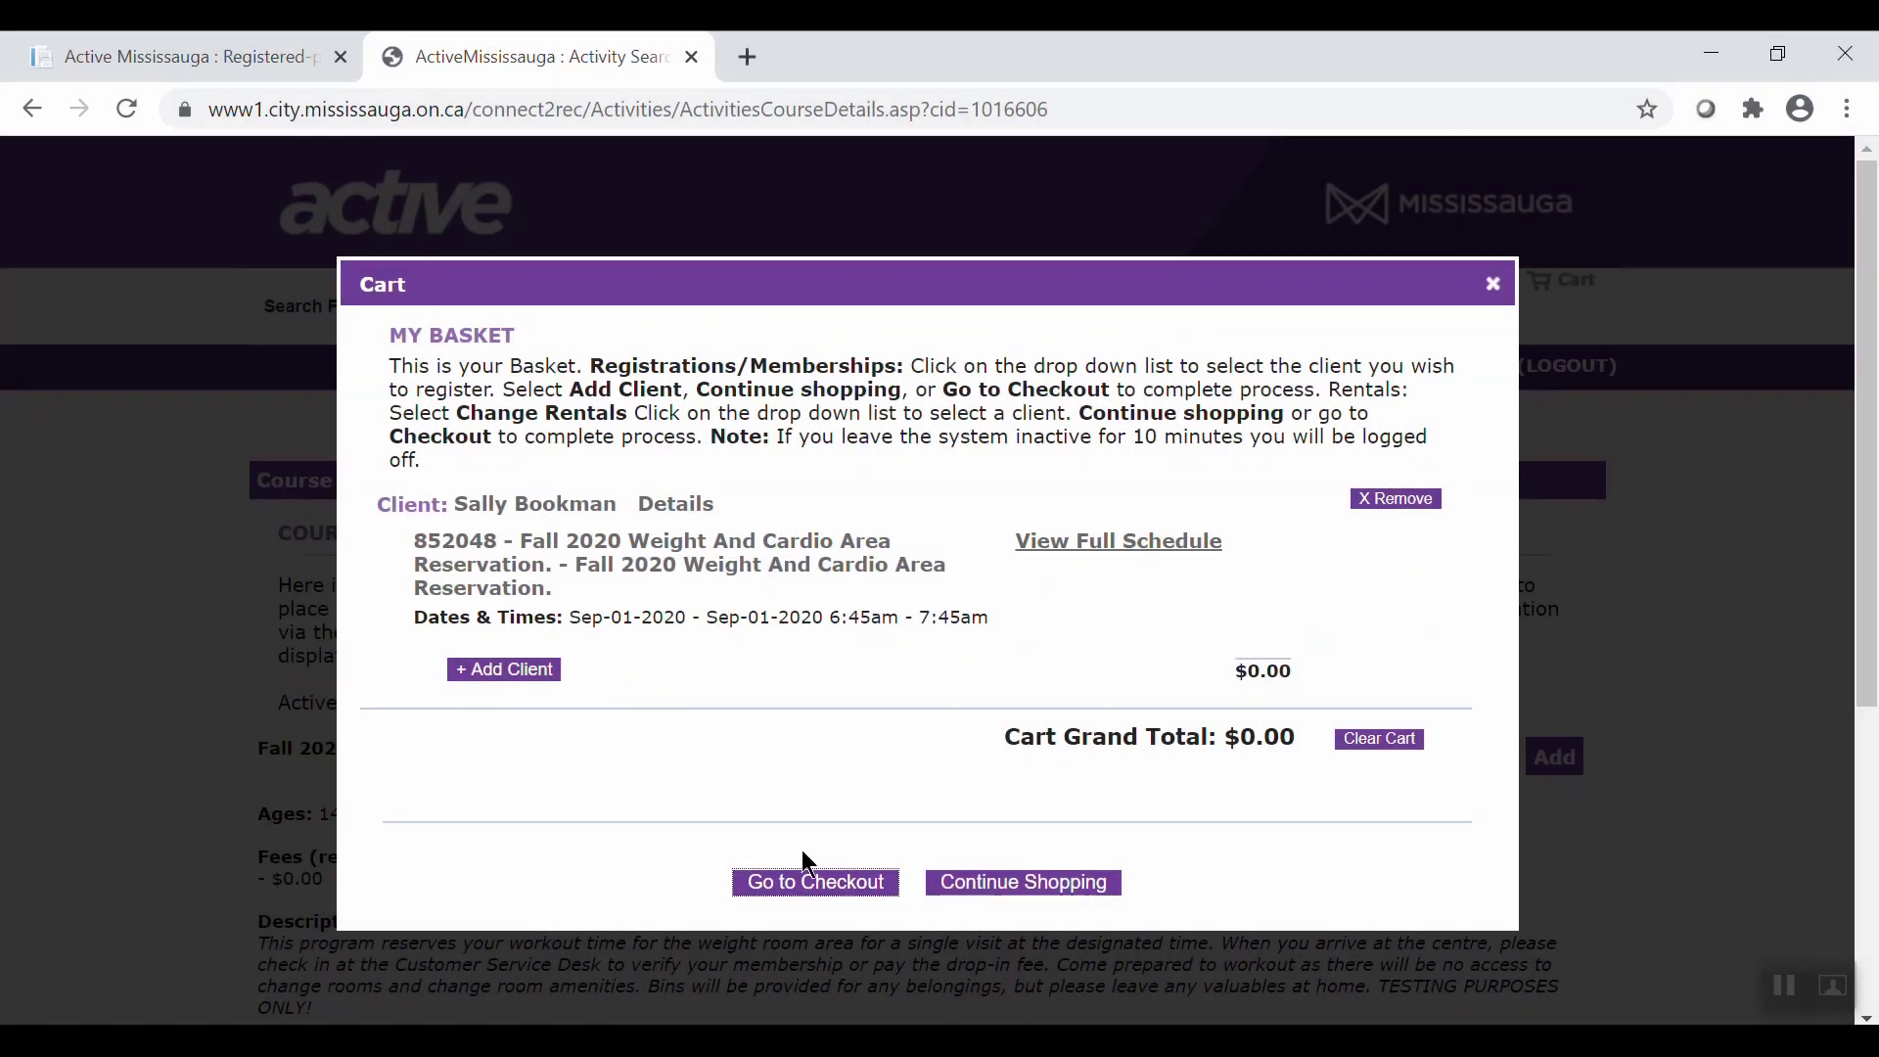
Check out, complete the reservation transaction, and accept the waiver.
left_click(830, 879)
scroll(1849, 707, "down", 1)
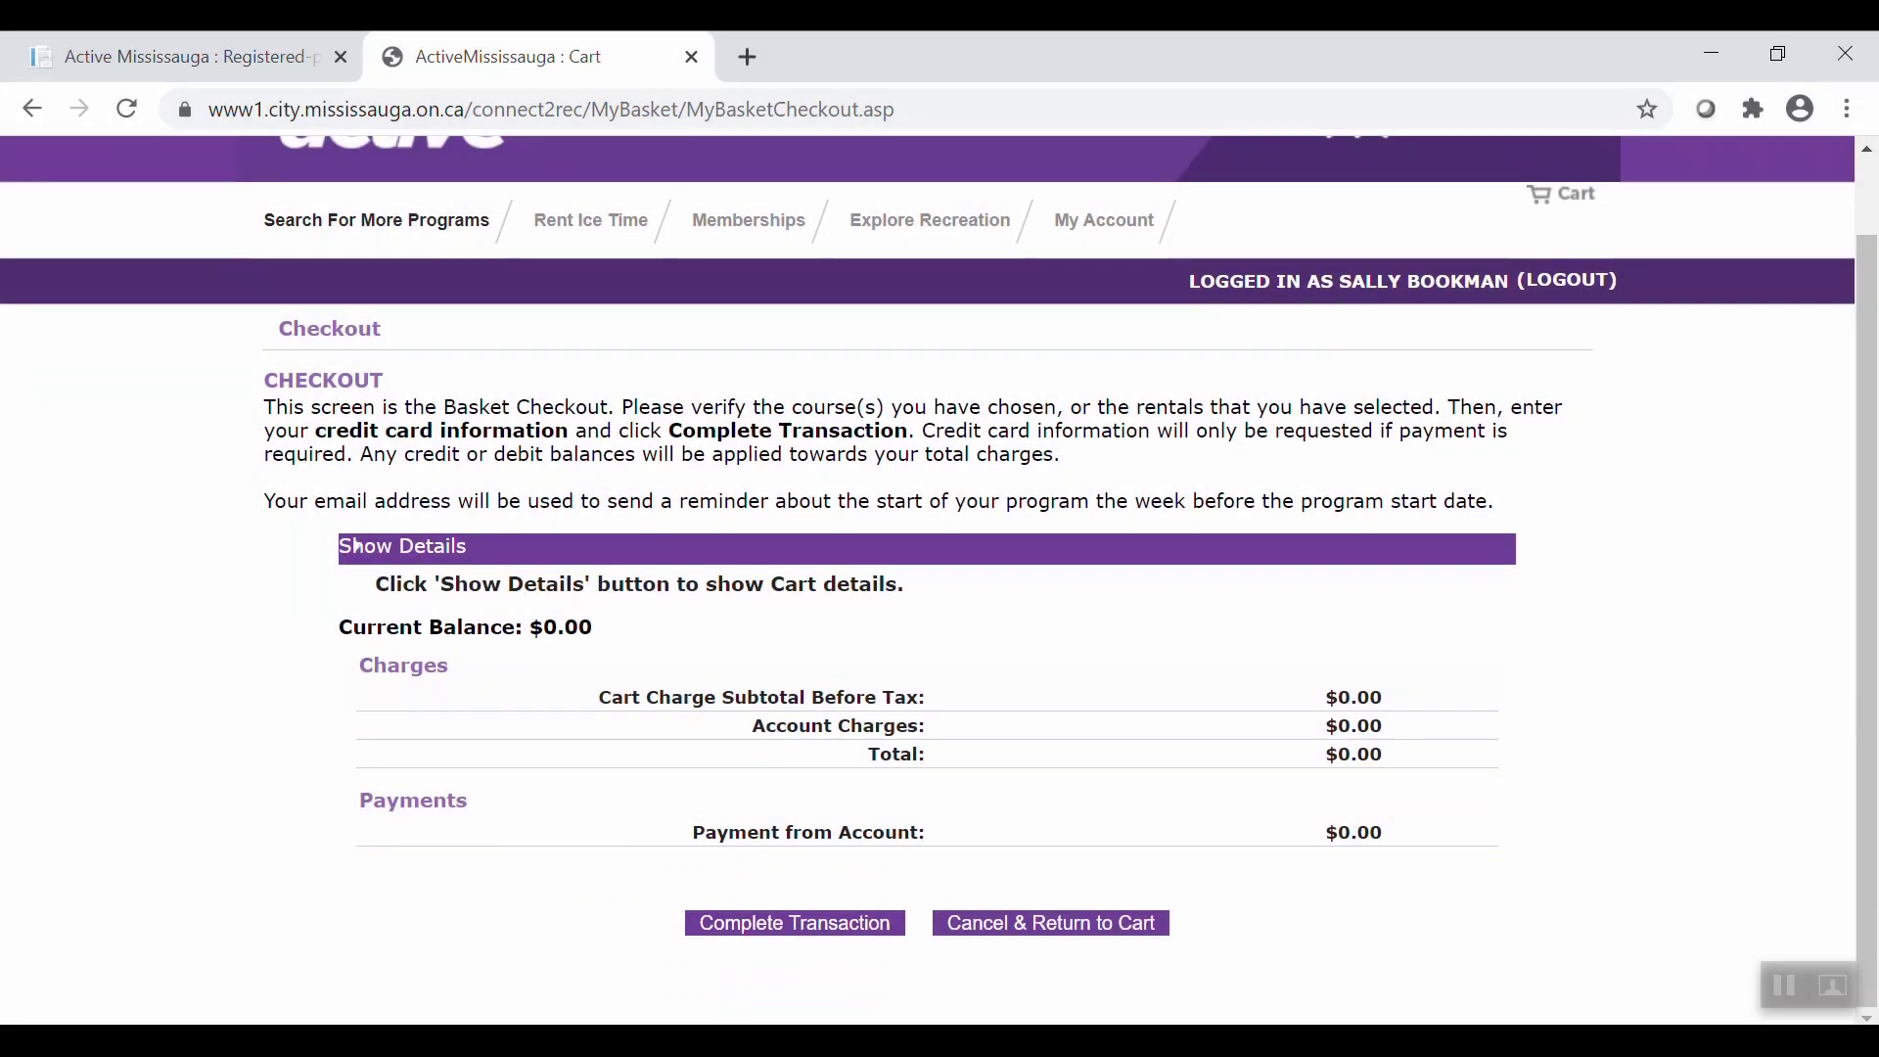
left_click(847, 930)
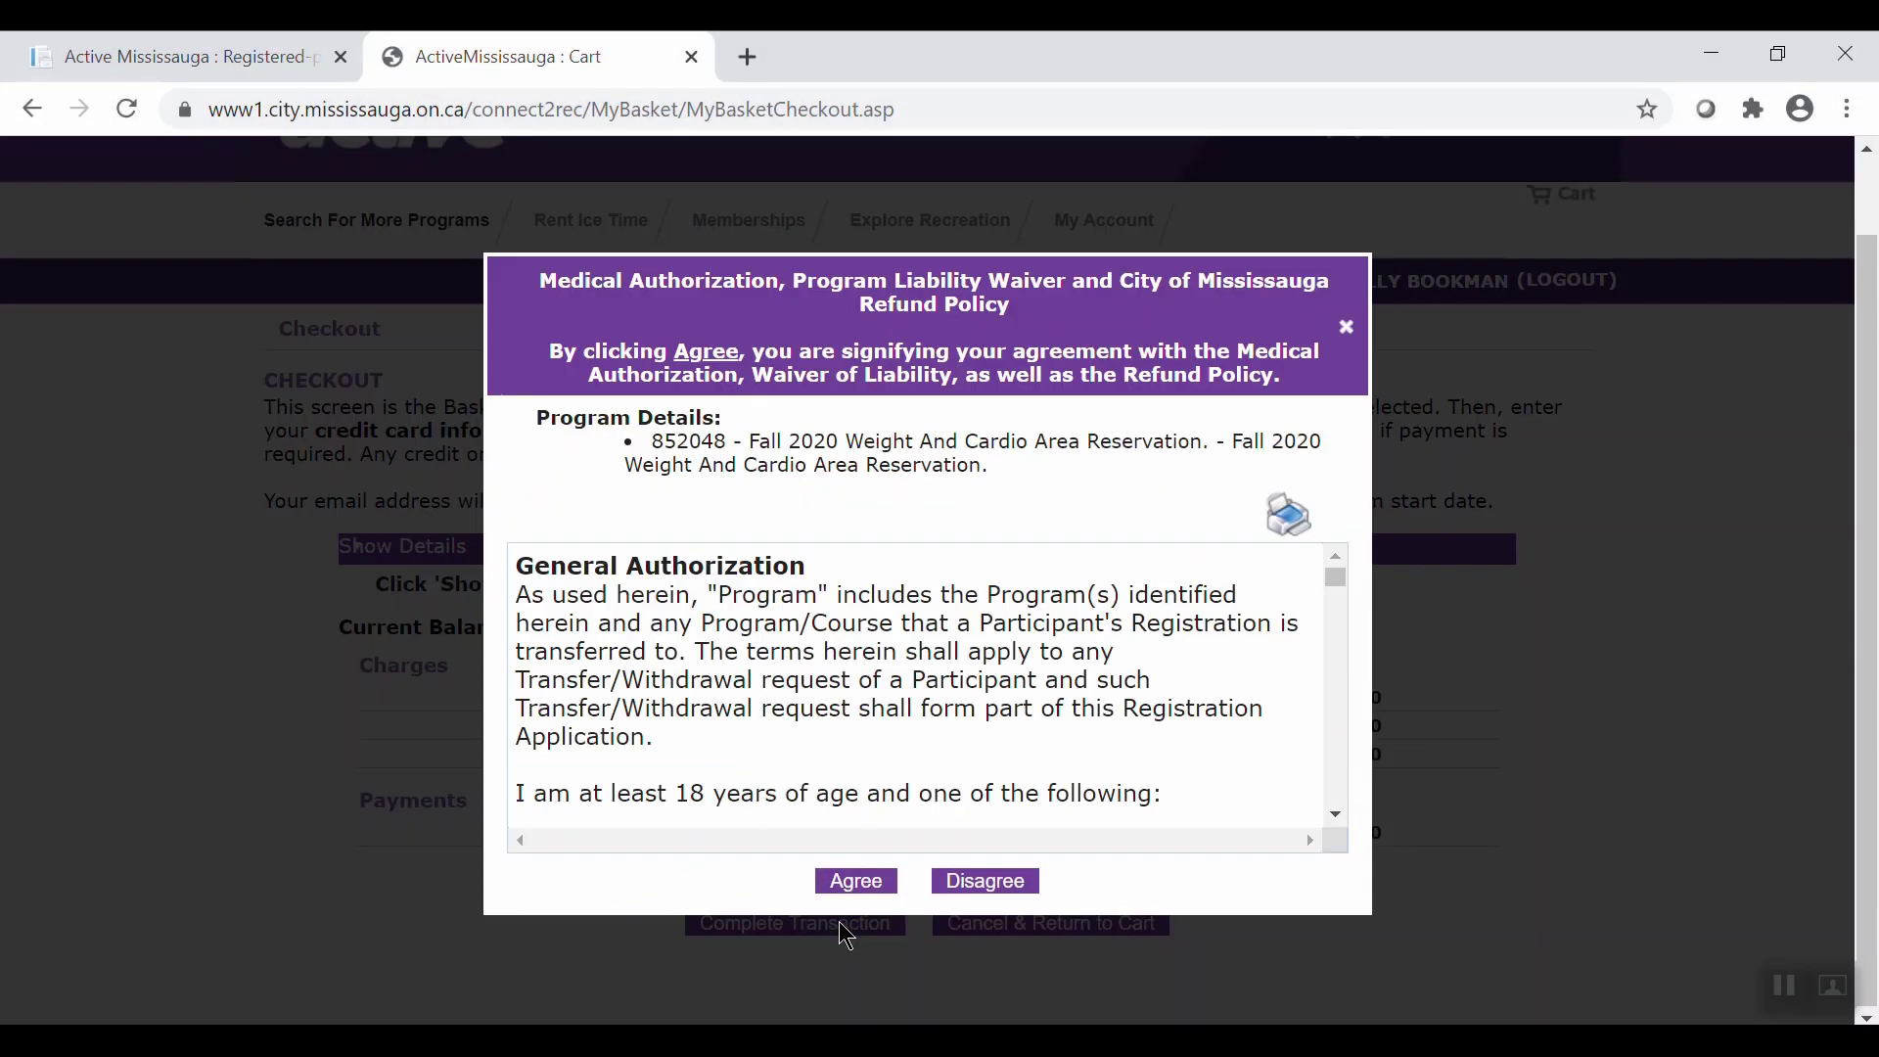
left_click(856, 880)
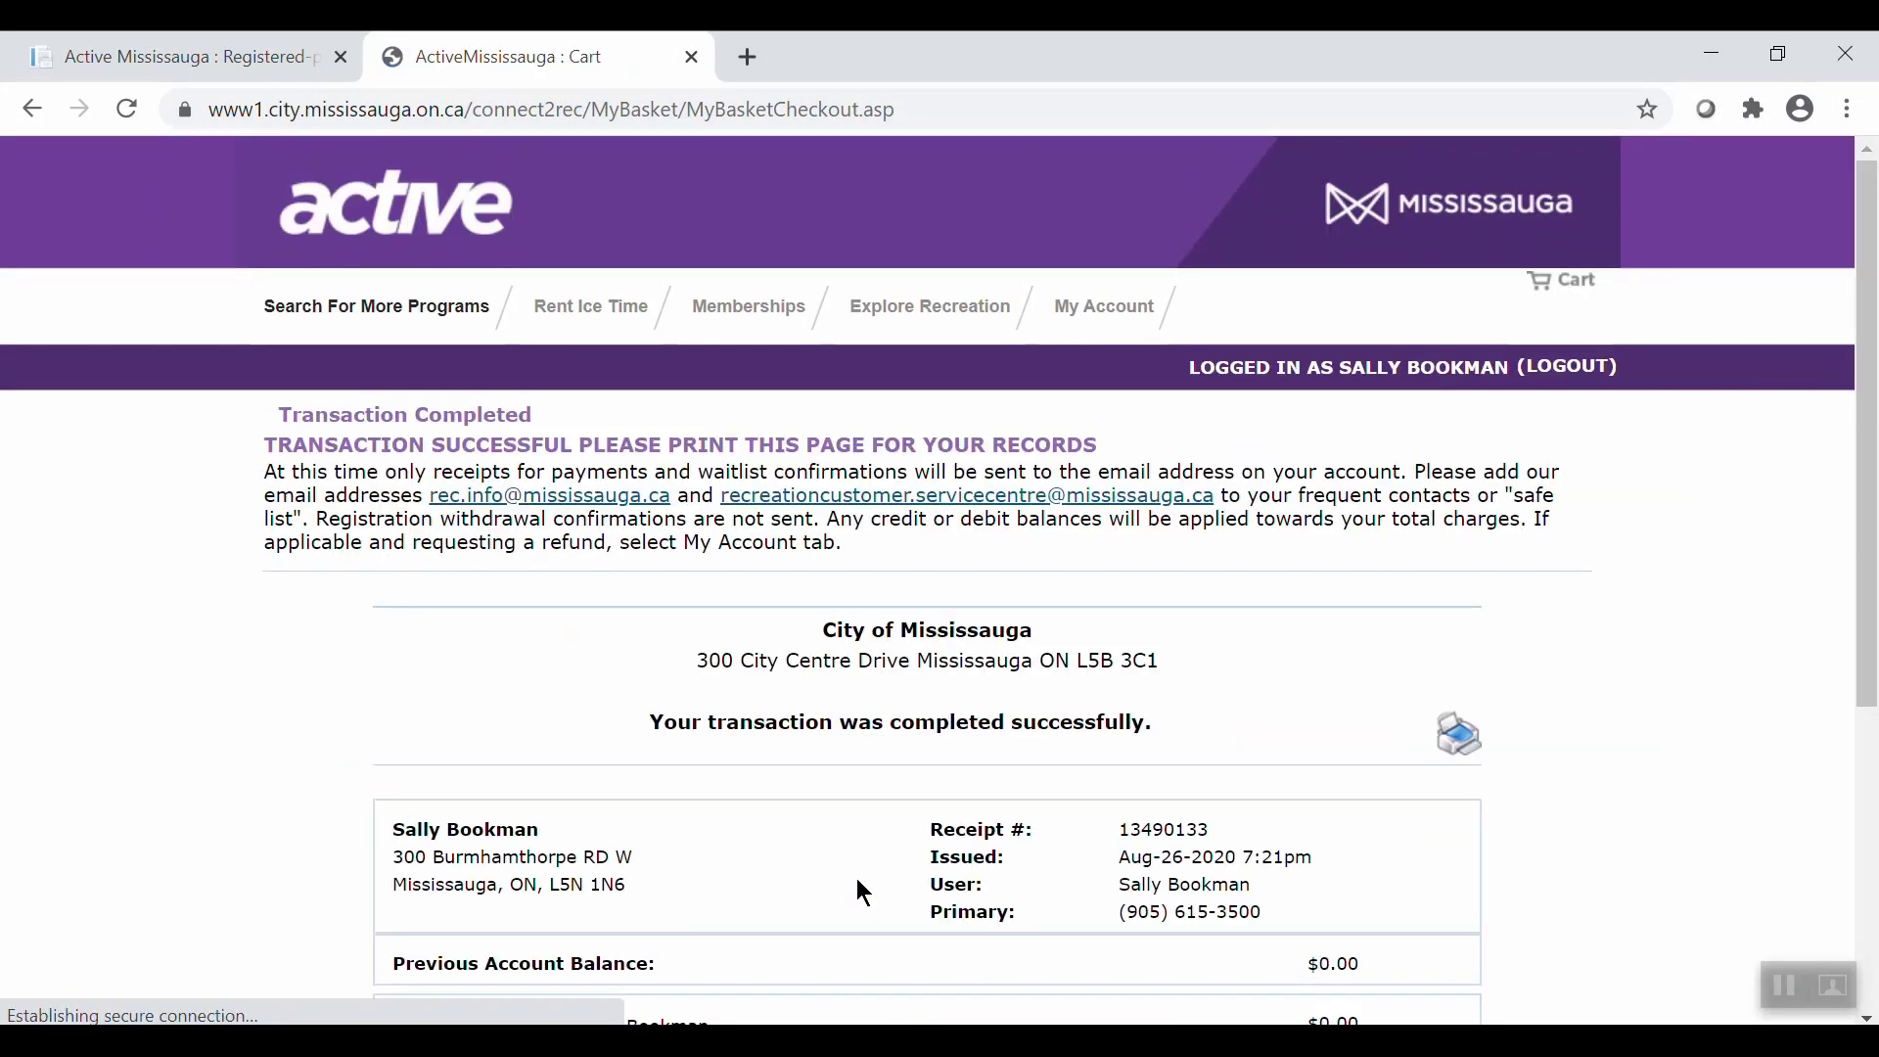
Go to My Account and open Manage Account to view details and registrations.
left_click_drag(1865, 566, 1852, 734)
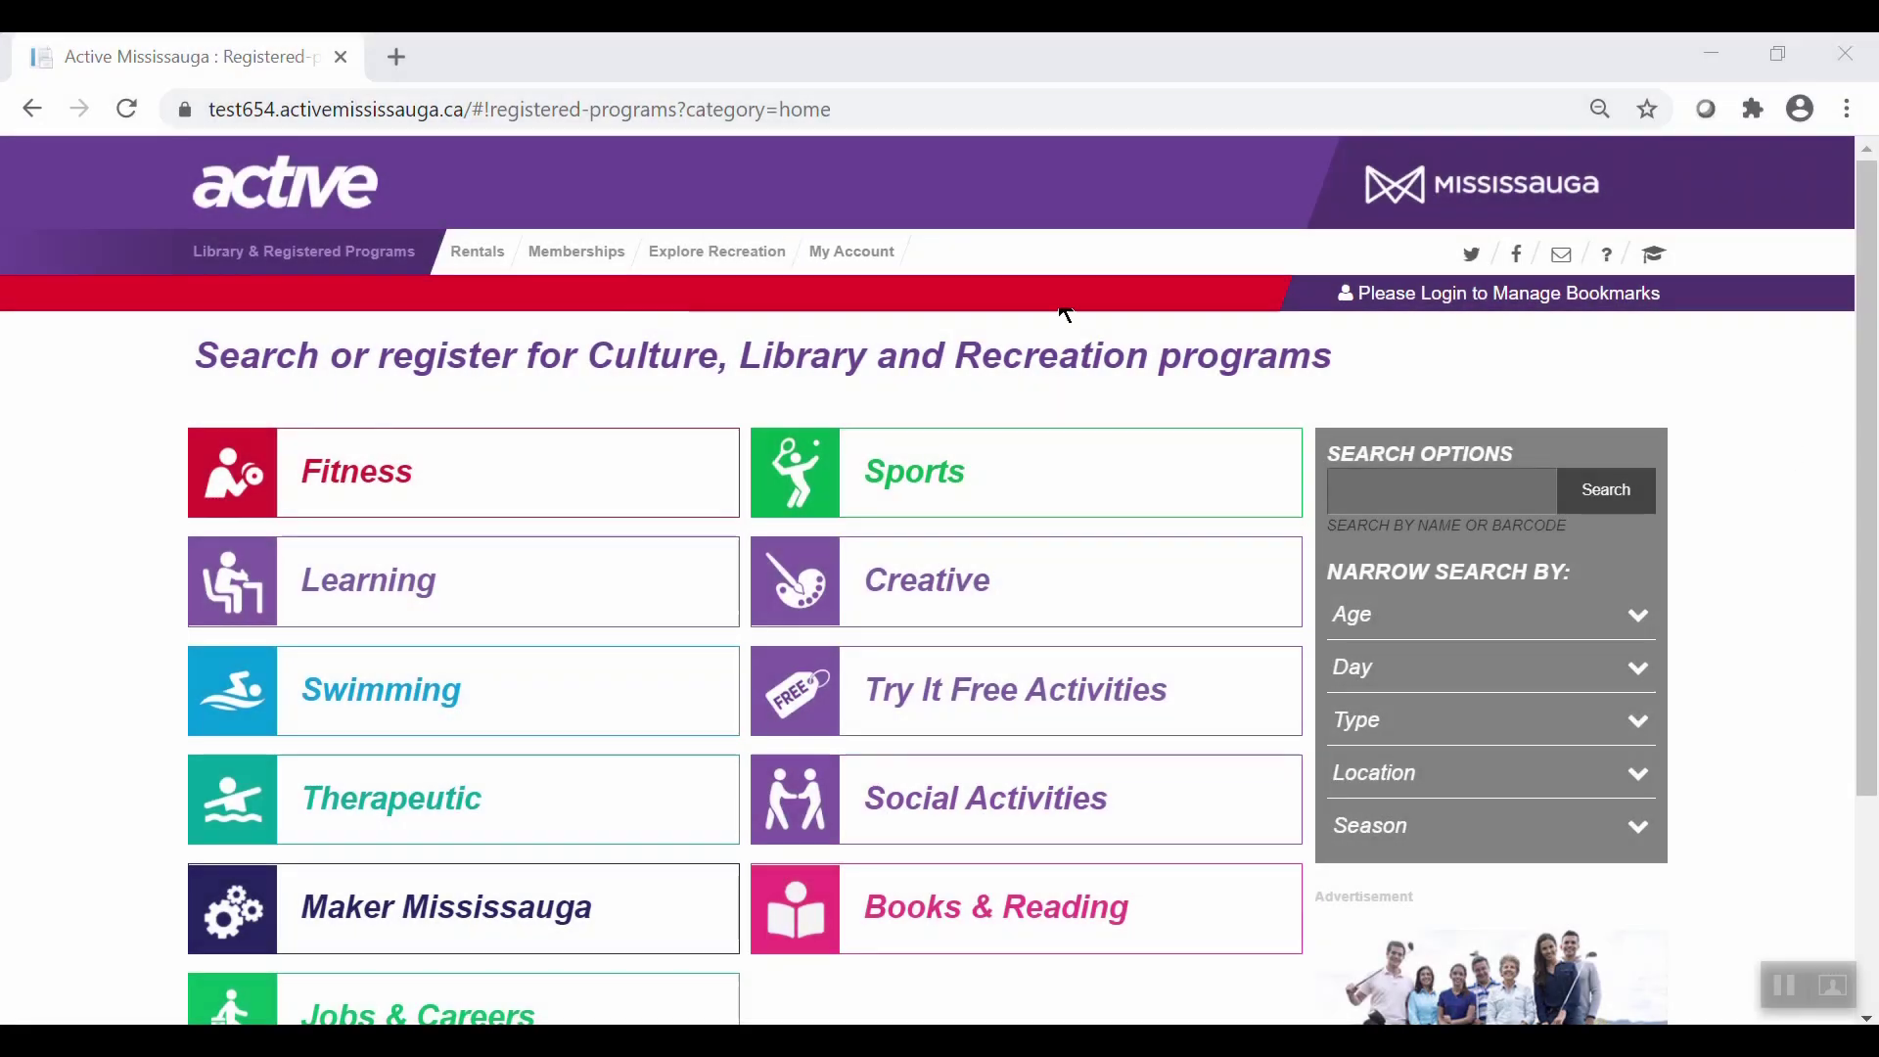
left_click(847, 244)
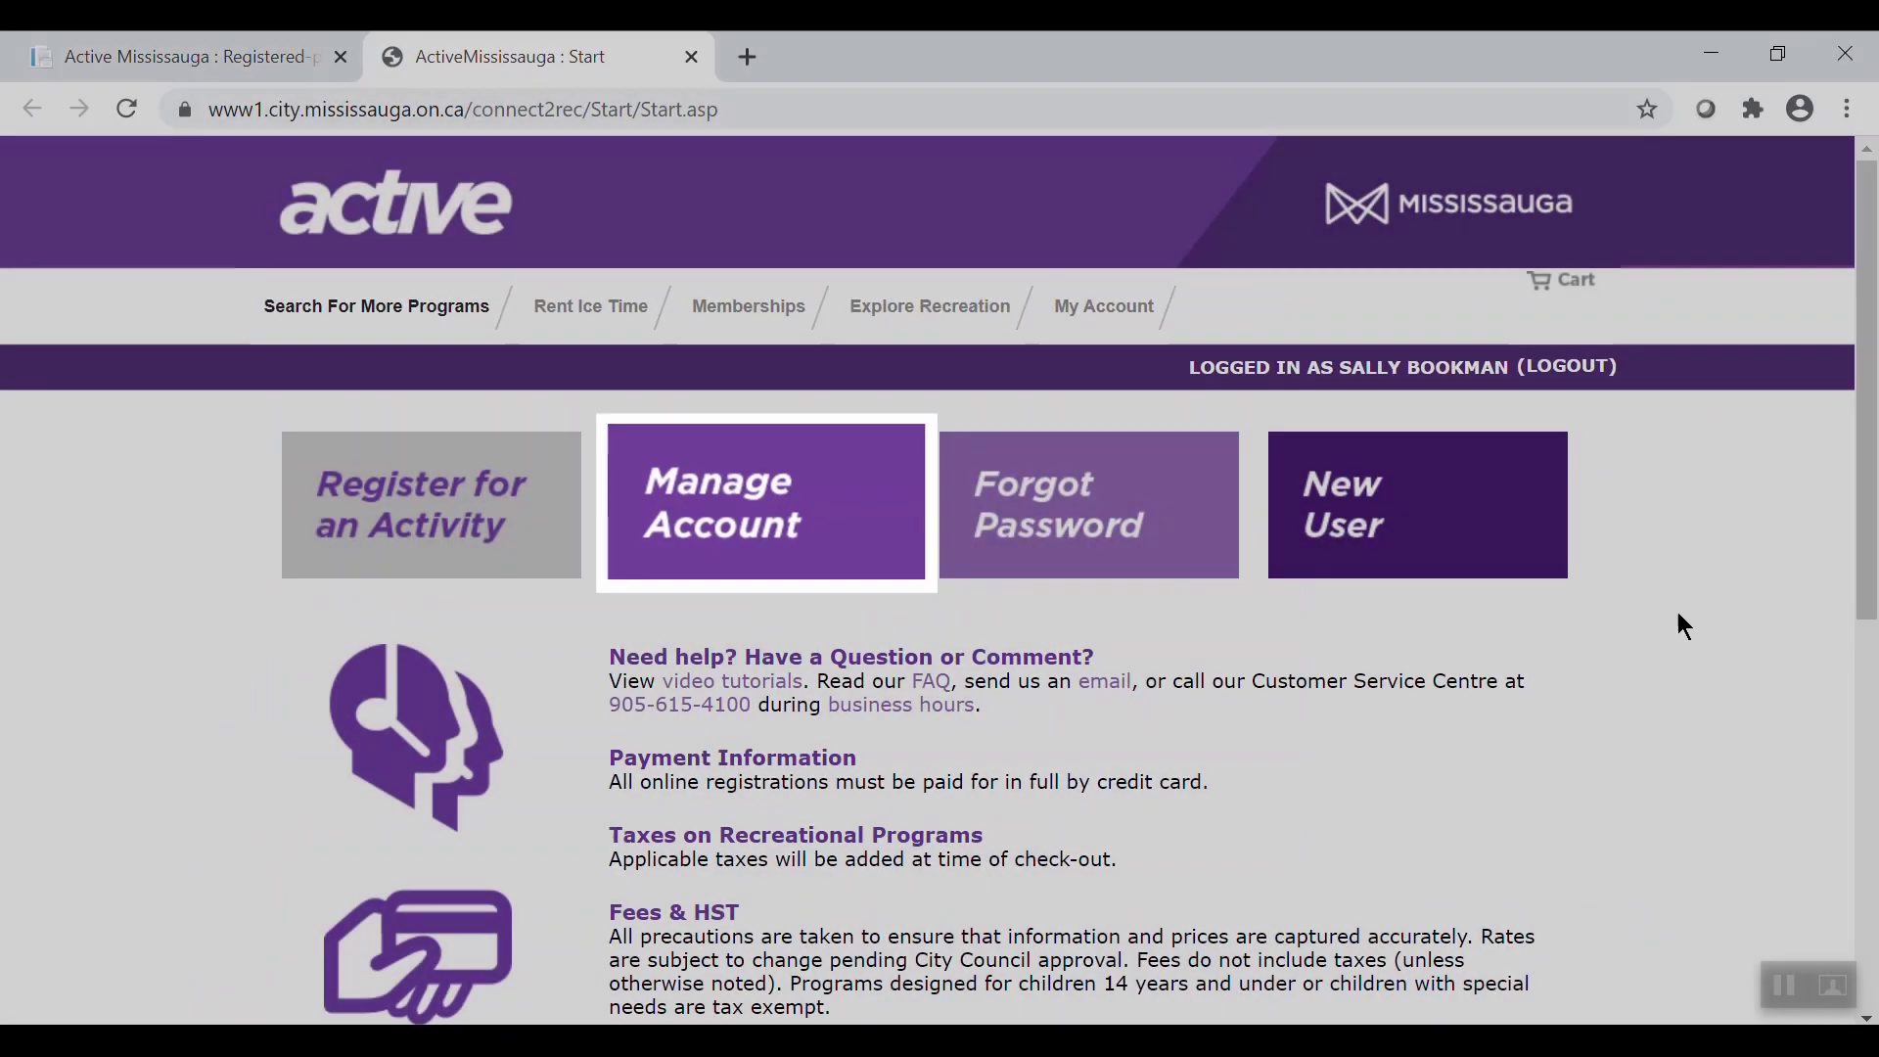
left_click(871, 516)
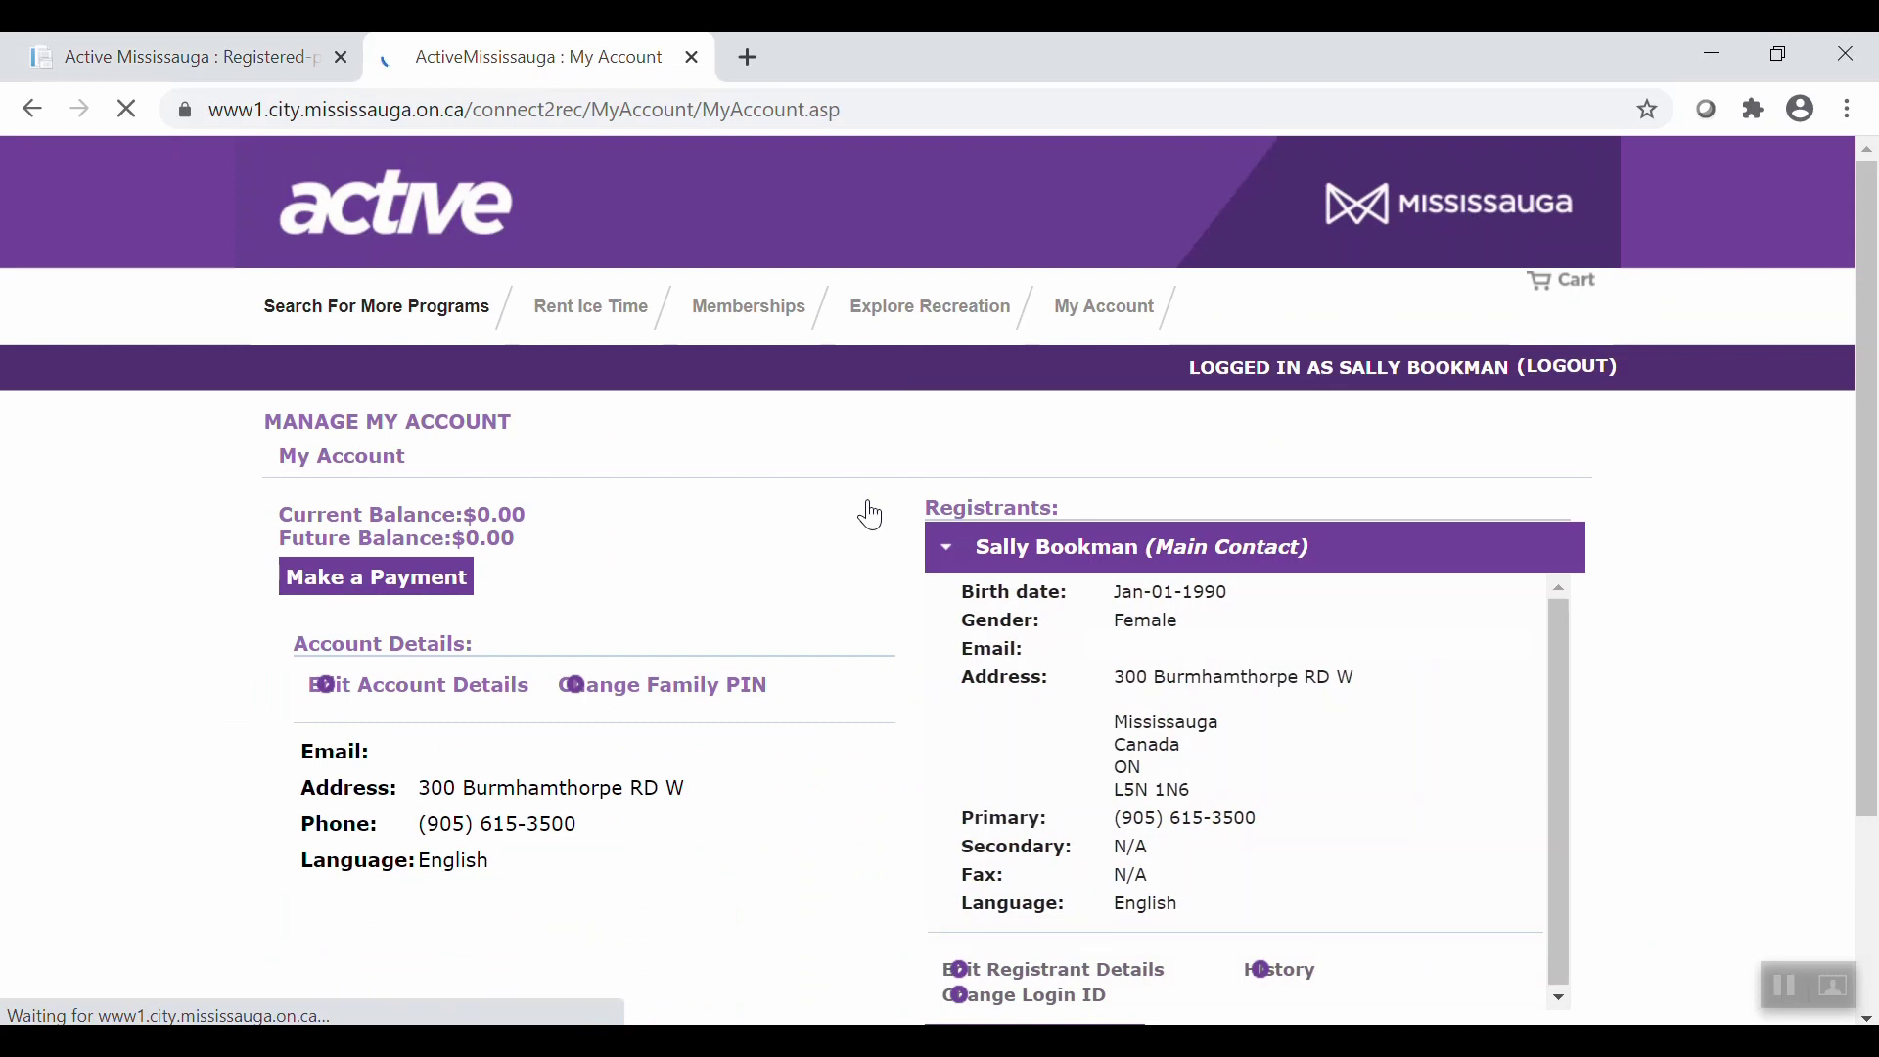